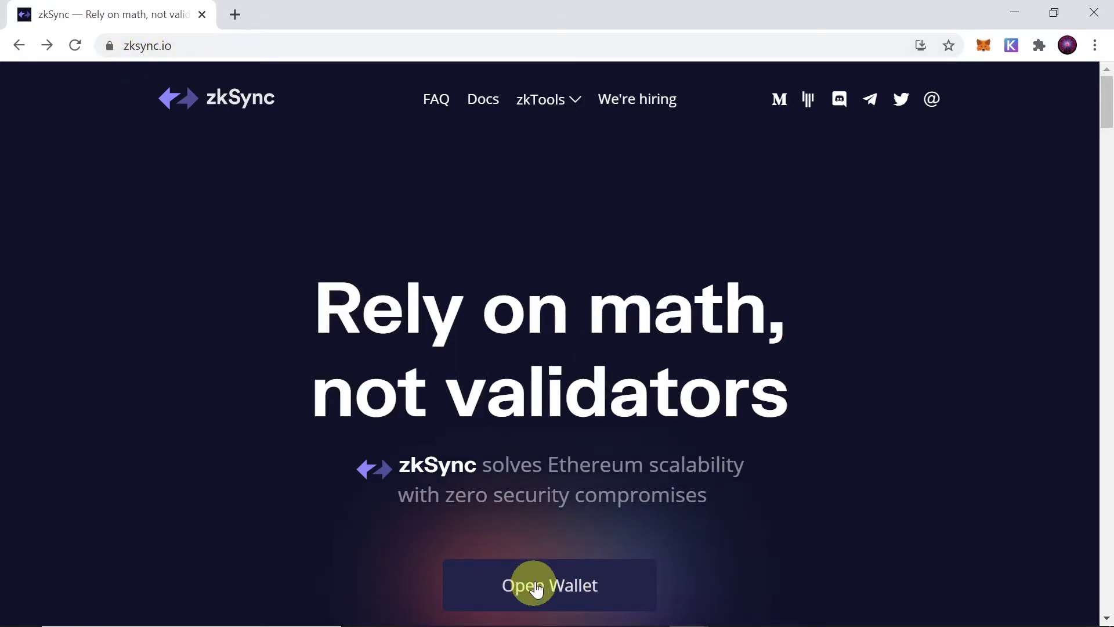
Launch wallet.zksync.io in a new tab from the zksync.io Open Wallet button.
{"action": "left_click", "coordinate": [590, 586]}
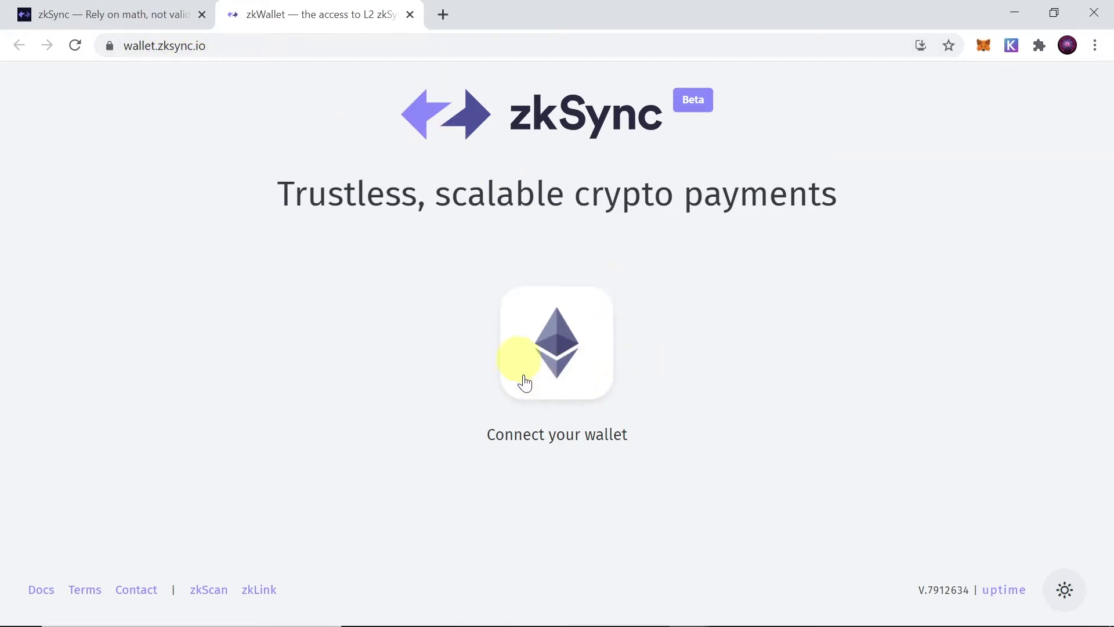
Pick MetaMask from the expanded Select a Wallet provider list.
{"action": "left_click", "coordinate": [558, 377]}
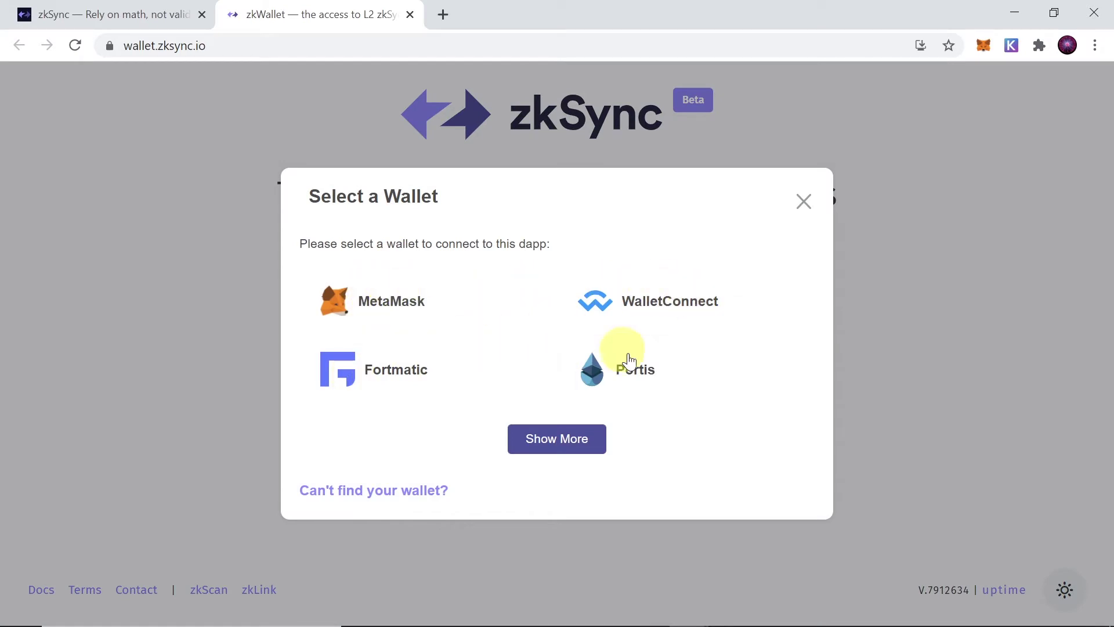
{"action": "left_click", "coordinate": [566, 439]}
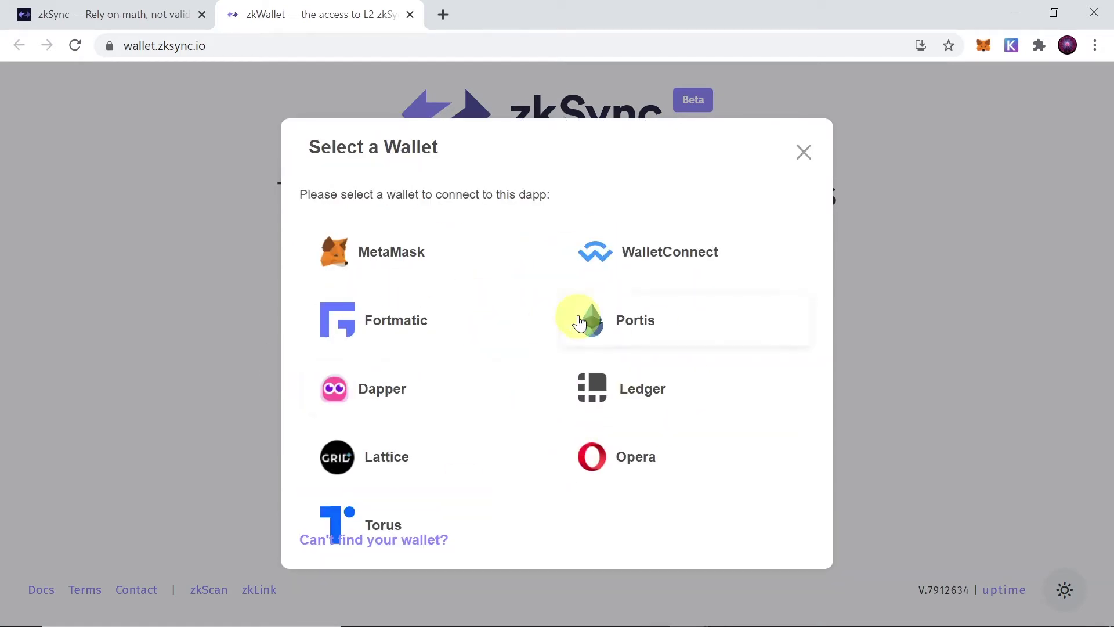
{"action": "left_click", "coordinate": [395, 253]}
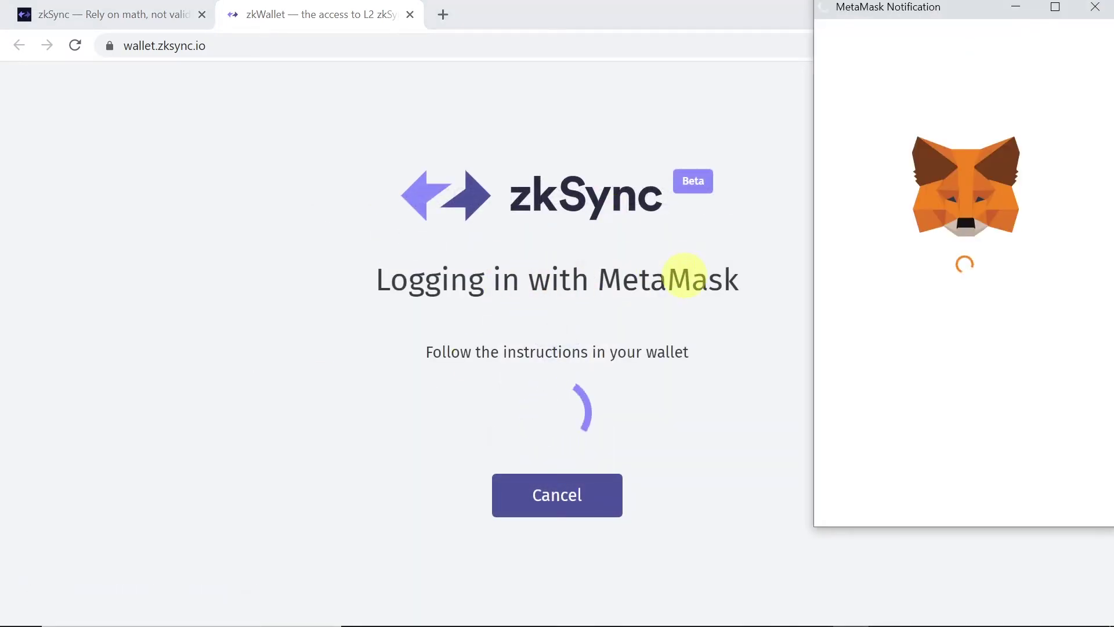
Sign the zkSync account access Signature Request in the MetaMask notification window.
{"action": "left_click_drag", "start_coordinate": [946, 9], "coordinate": [892, 55]}
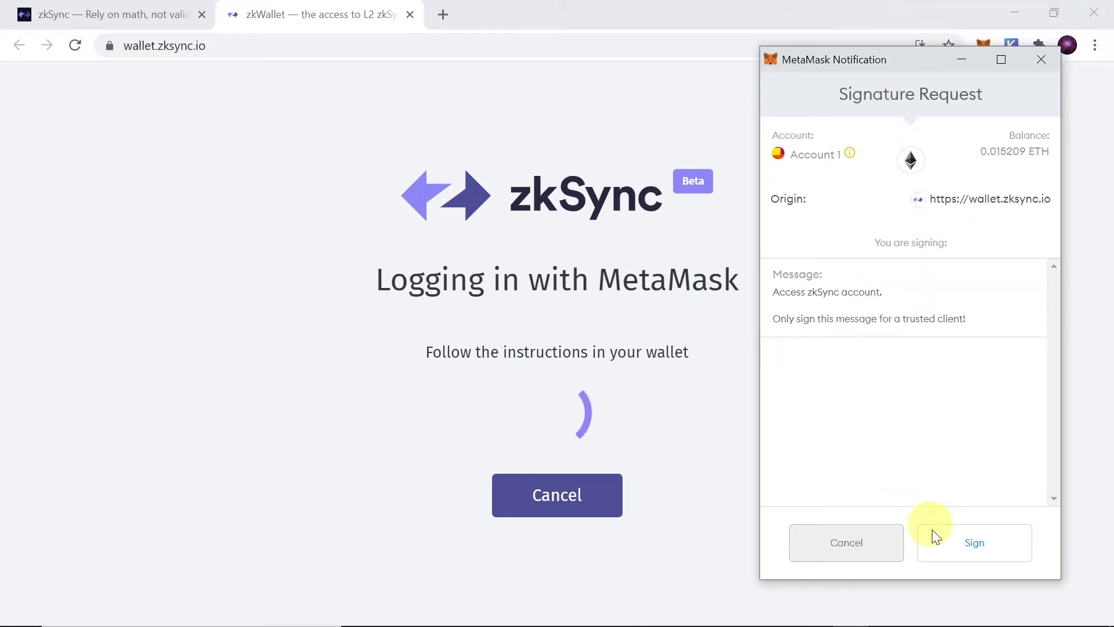
{"action": "left_click", "coordinate": [982, 542]}
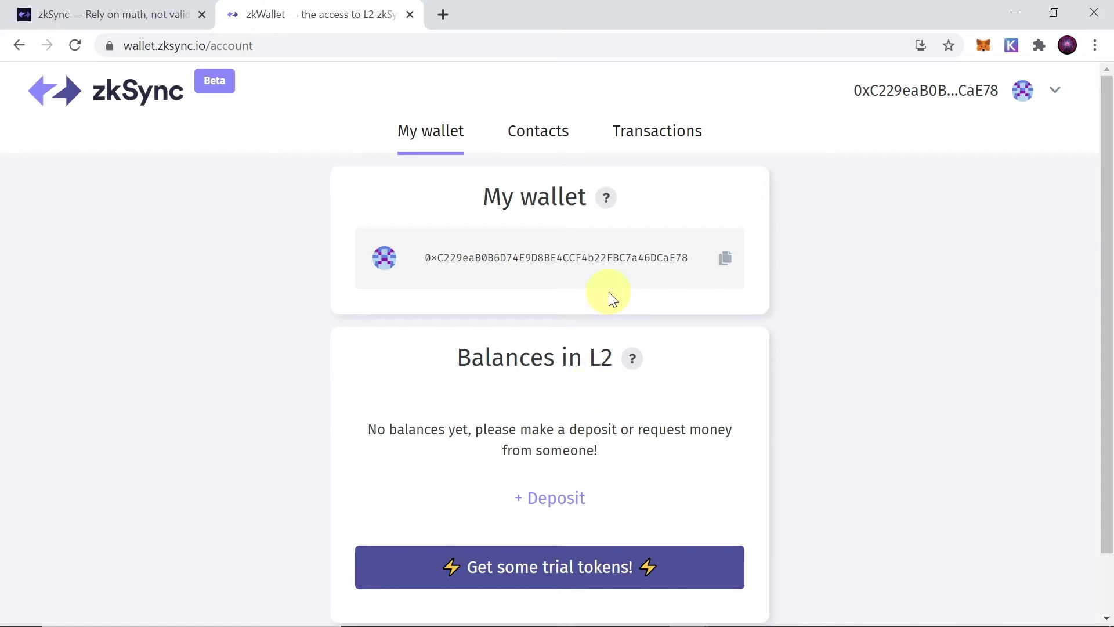
{"action": "left_click", "coordinate": [127, 14]}
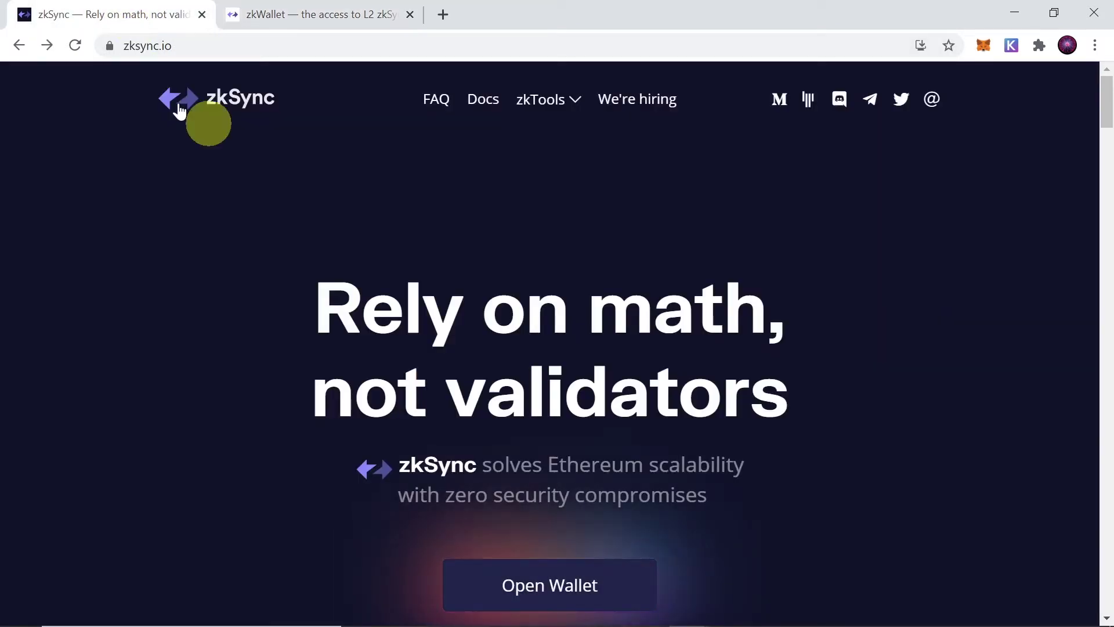
{"action": "scroll", "coordinate": [829, 209], "scroll_direction": "down", "scroll_amount": 10}
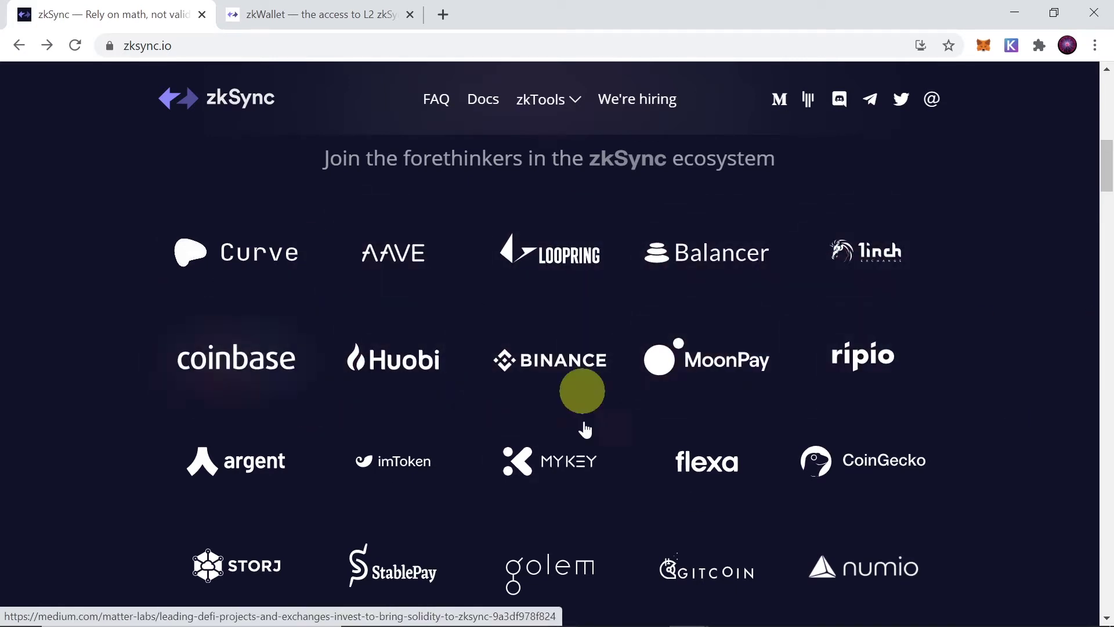
{"action": "scroll", "coordinate": [585, 430], "scroll_direction": "down", "scroll_amount": 3}
{"action": "scroll", "coordinate": [734, 379], "scroll_direction": "up", "scroll_amount": 3}
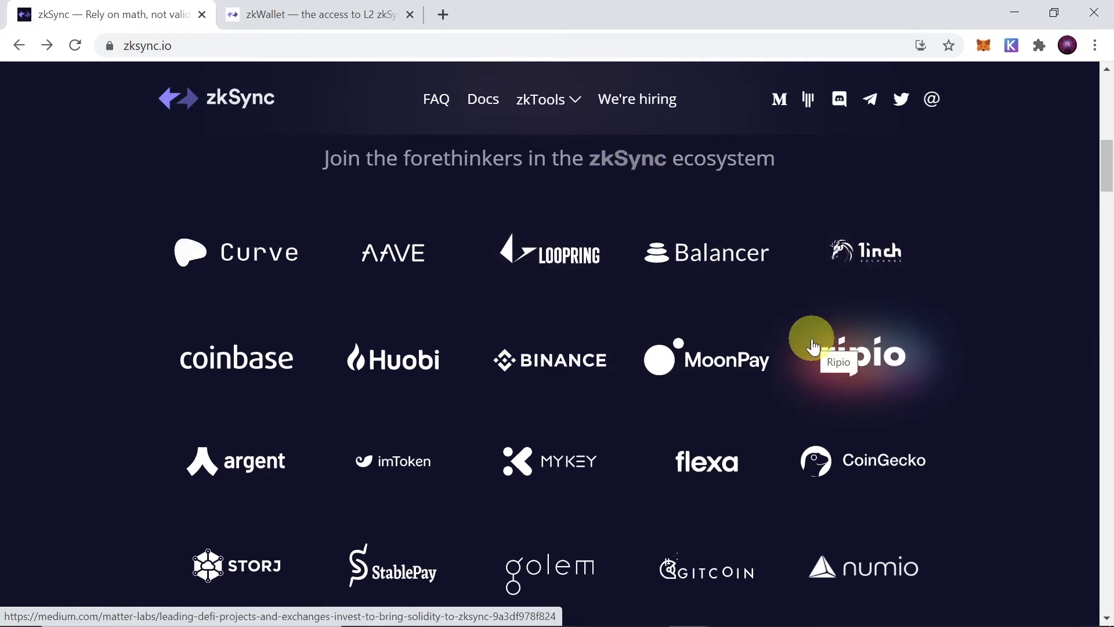
{"action": "key", "text": "ctrl+Tab"}
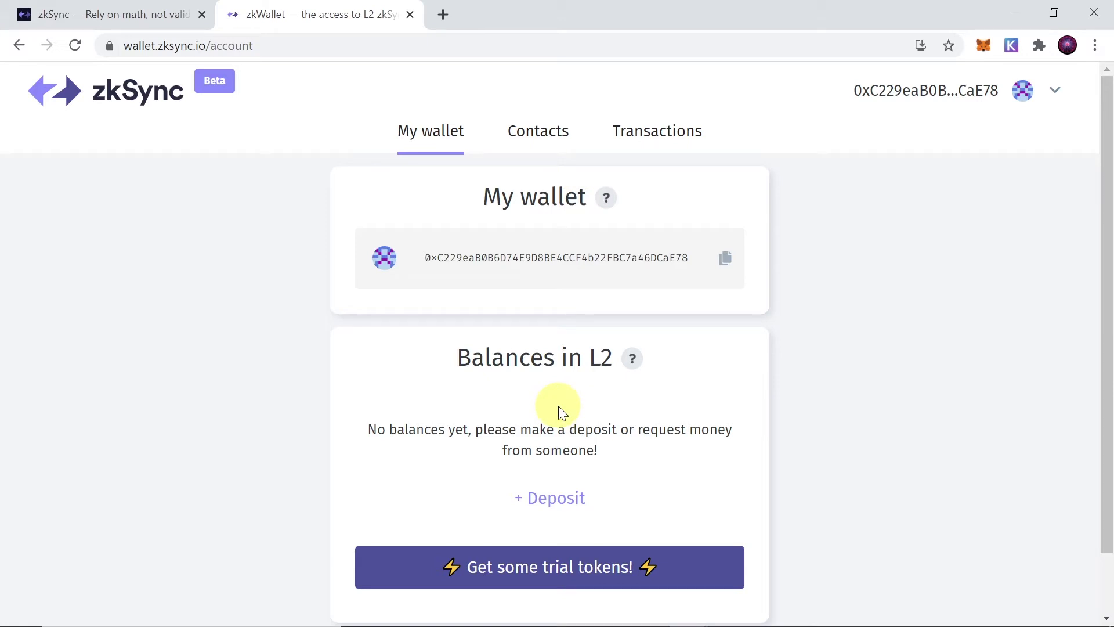
Navigate the browser to connect.zksync.dev.
{"action": "left_click", "coordinate": [395, 54]}
{"action": "type", "text": "connect.zksync.dev"}
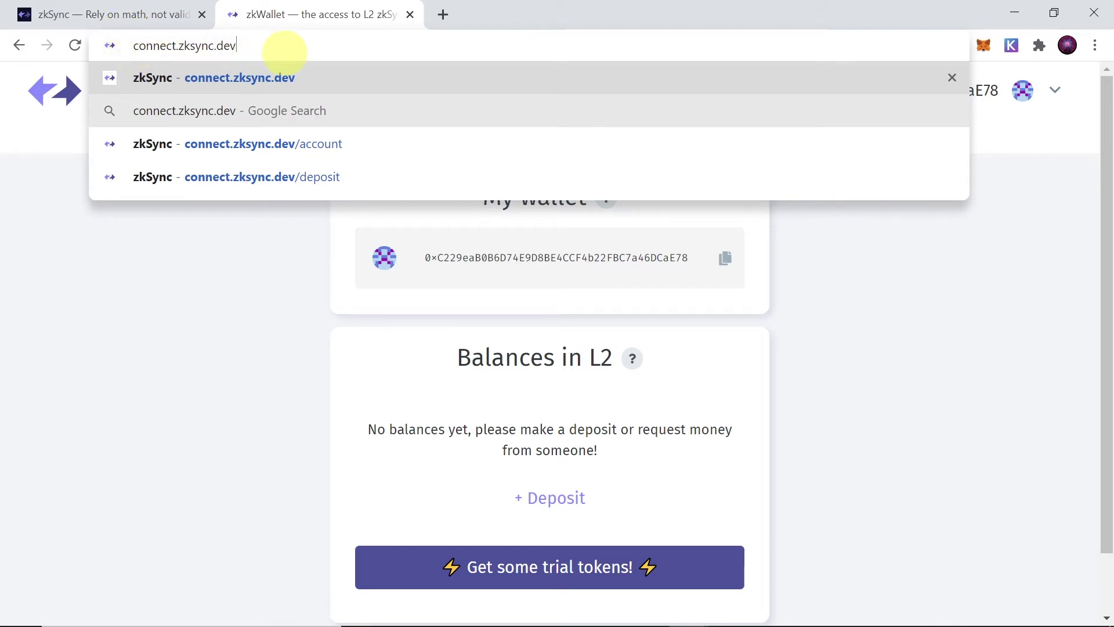
{"action": "key", "text": "Return"}
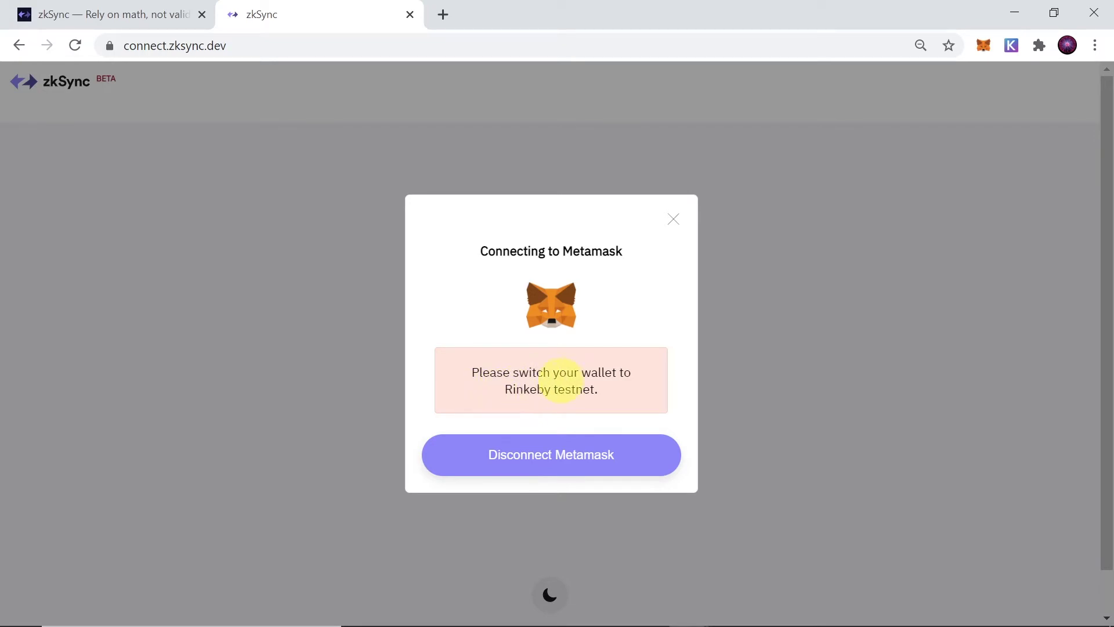
Switch MetaMask to Rinkeby Test Network, then log in and sign the zkSync testnet request.
{"action": "left_click", "coordinate": [980, 47]}
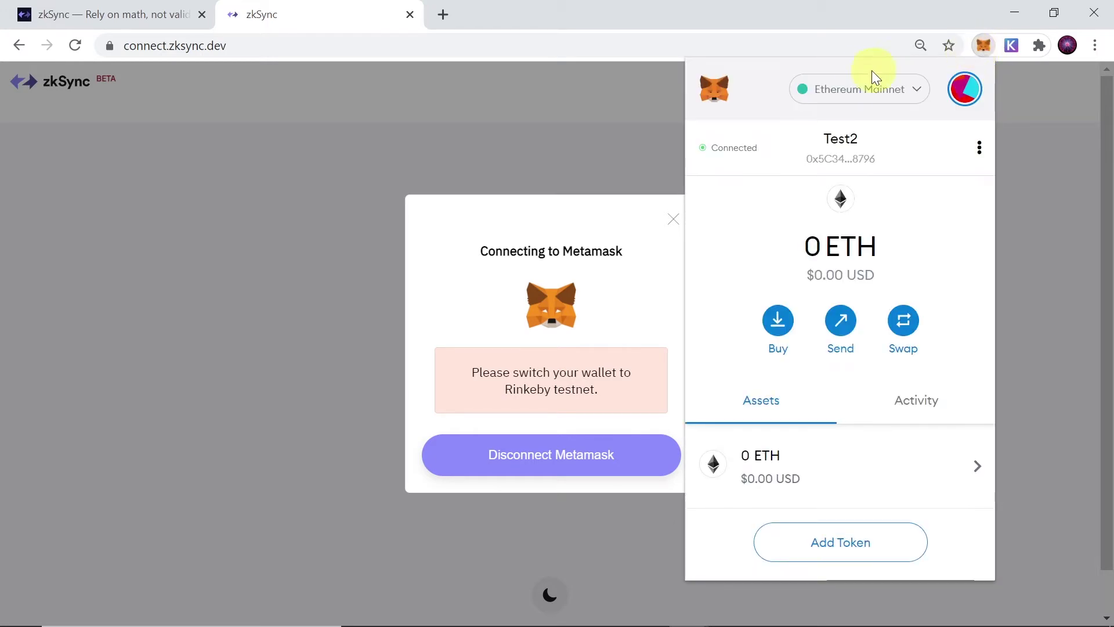
{"action": "left_click", "coordinate": [852, 88]}
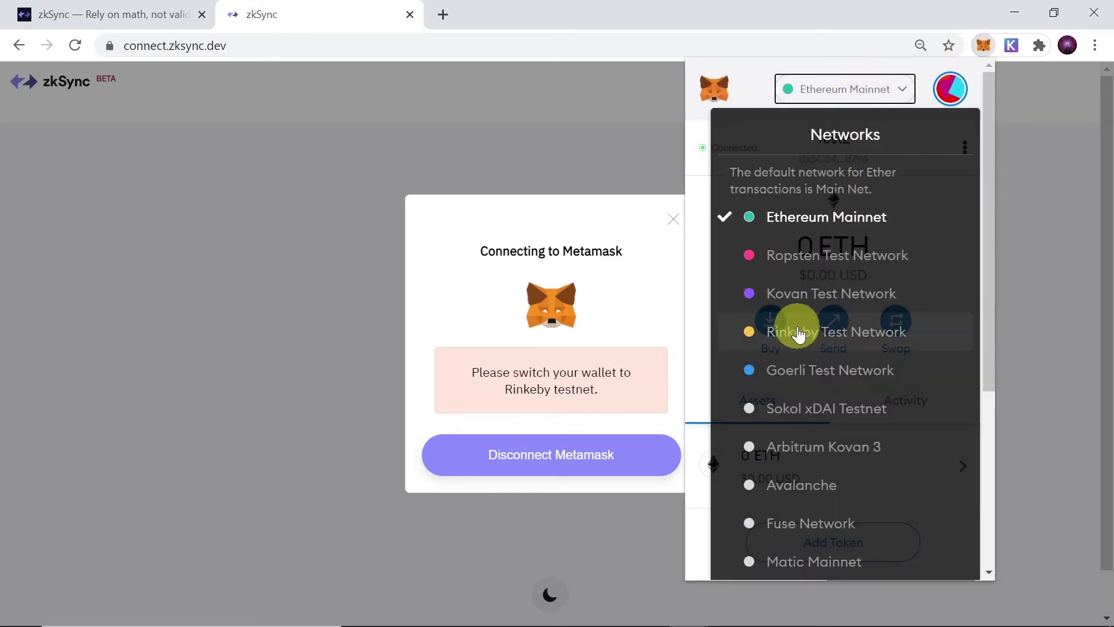
{"action": "left_click", "coordinate": [832, 332]}
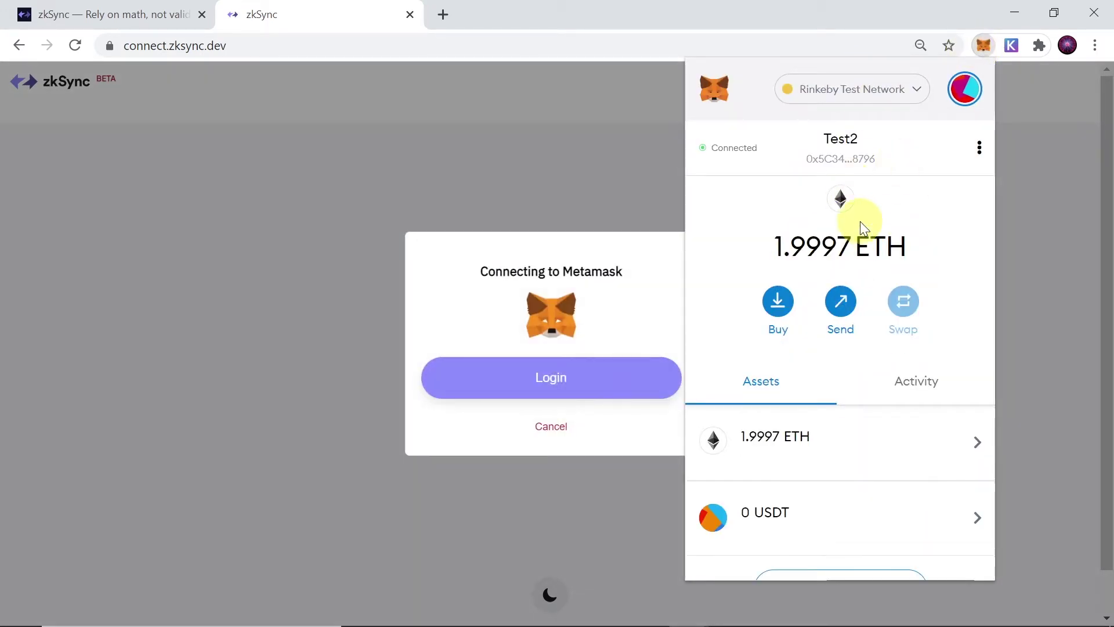
{"action": "left_click", "coordinate": [575, 384]}
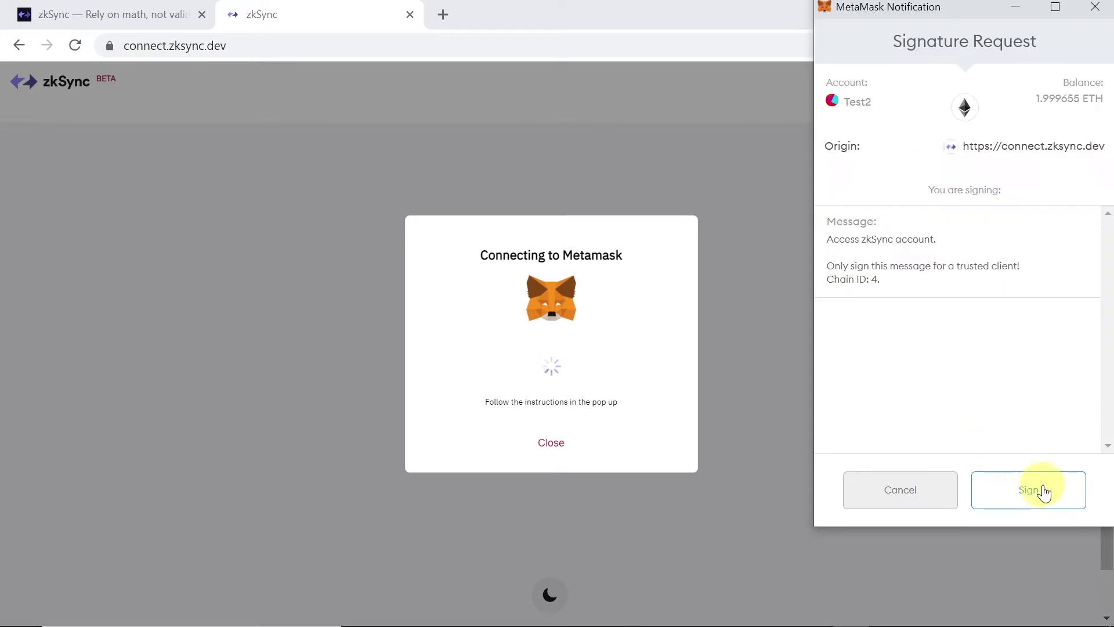
{"action": "left_click", "coordinate": [1034, 488]}
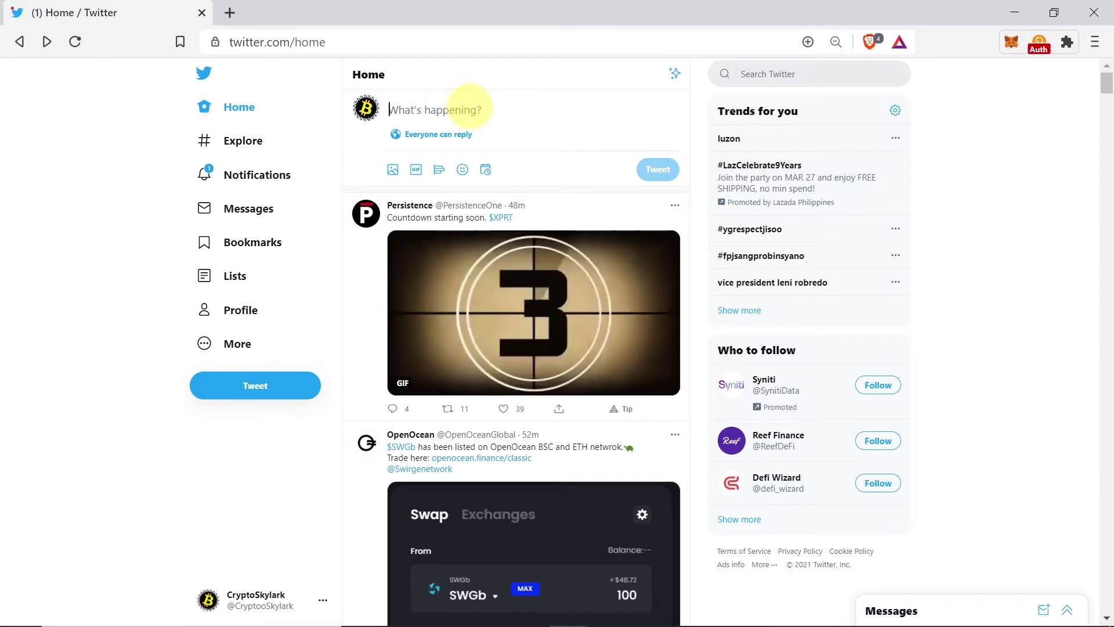
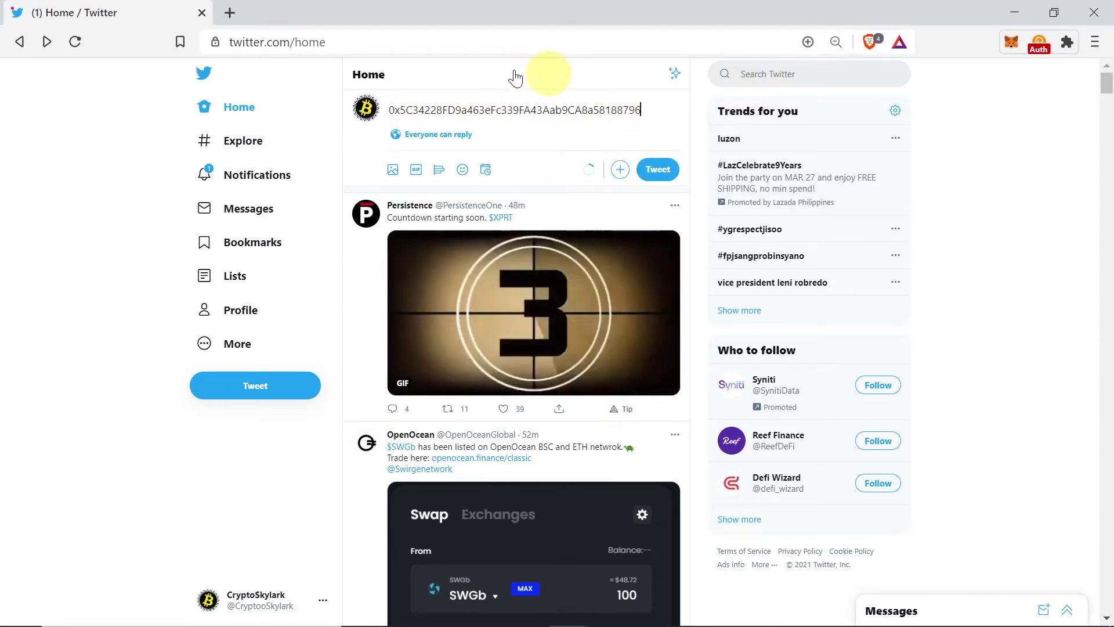
Tweet the pasted wallet address, open the posted tweet and copy its URL.
{"action": "left_click", "coordinate": [666, 177]}
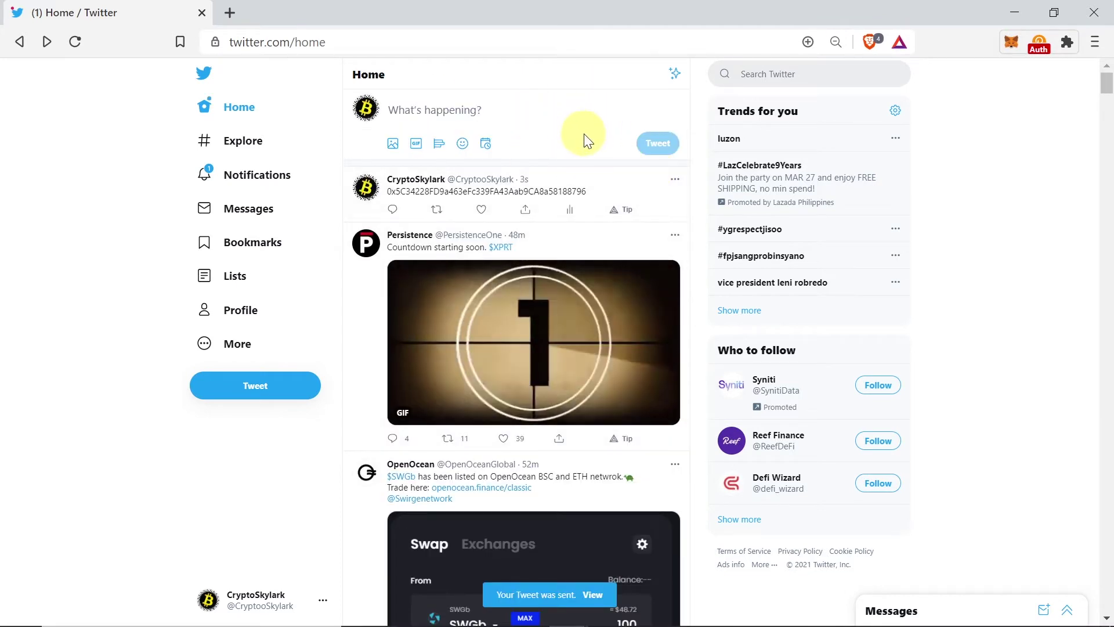
{"action": "left_click", "coordinate": [596, 596]}
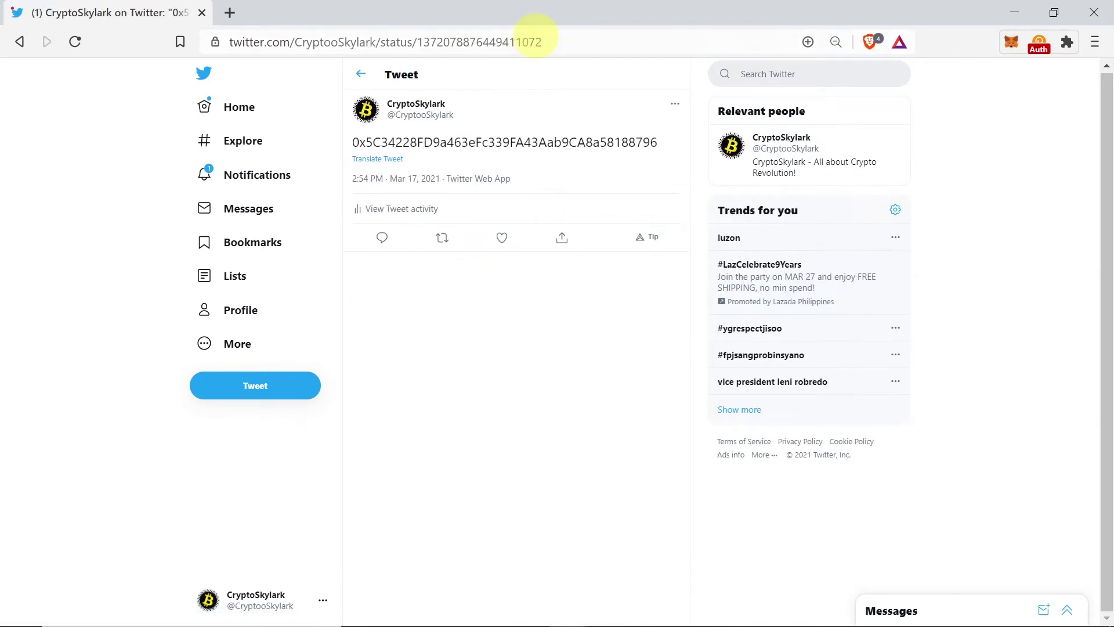
{"action": "left_click", "coordinate": [541, 38]}
{"action": "key", "text": "ctrl+c"}
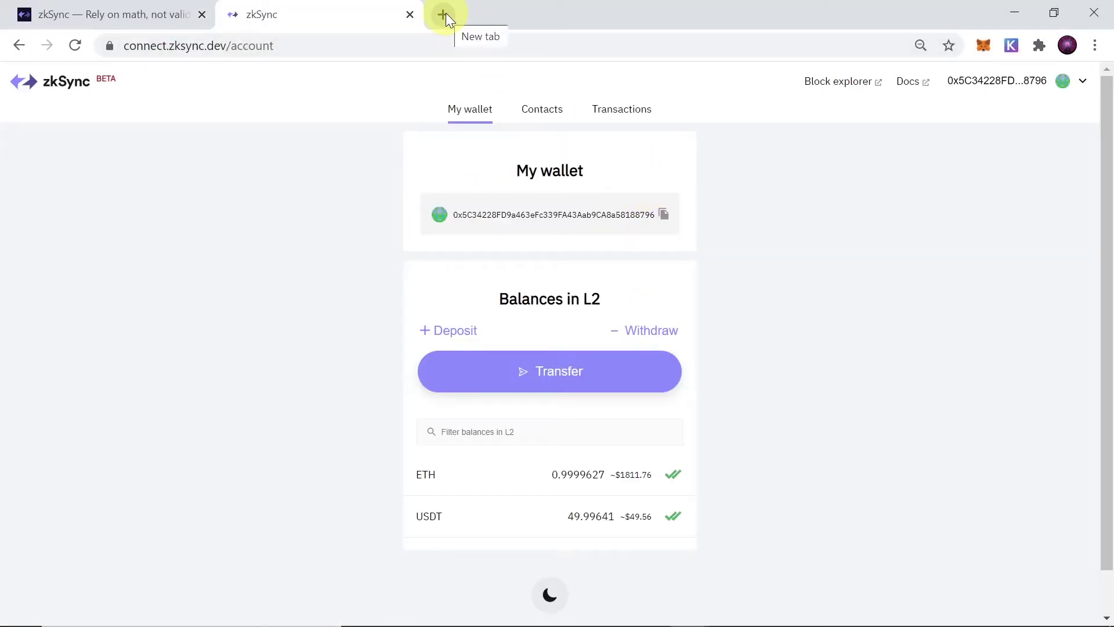
Open faucet.rinkeby.io in a new tab and paste the tweet link into its field.
{"action": "left_click", "coordinate": [443, 15]}
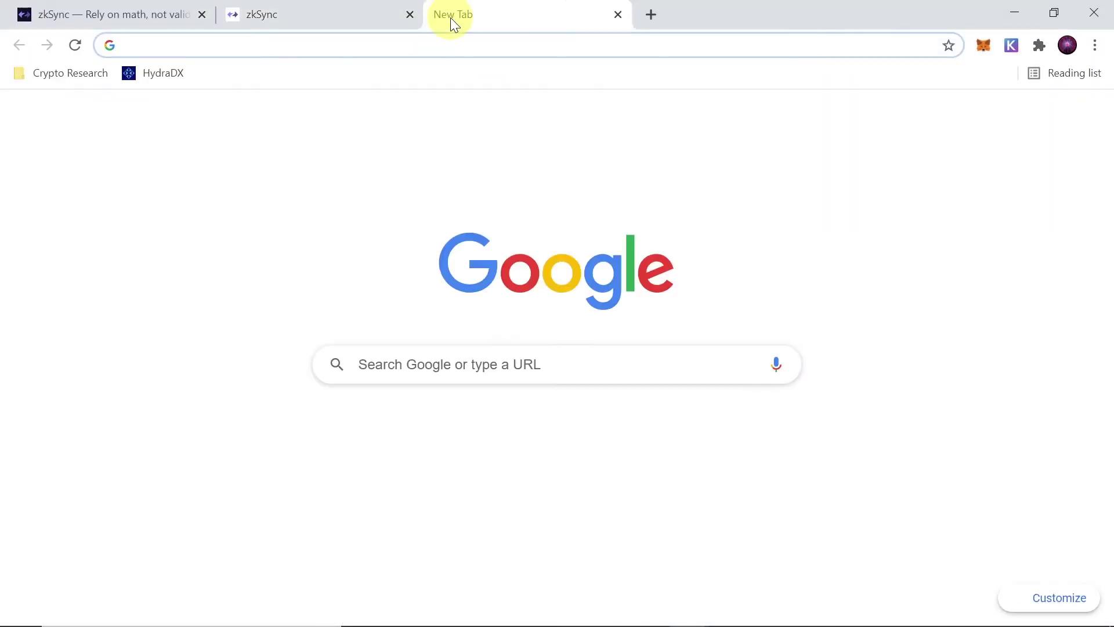
{"action": "type", "text": "https://faucet.rinkeby.io"}
{"action": "key", "text": "Return"}
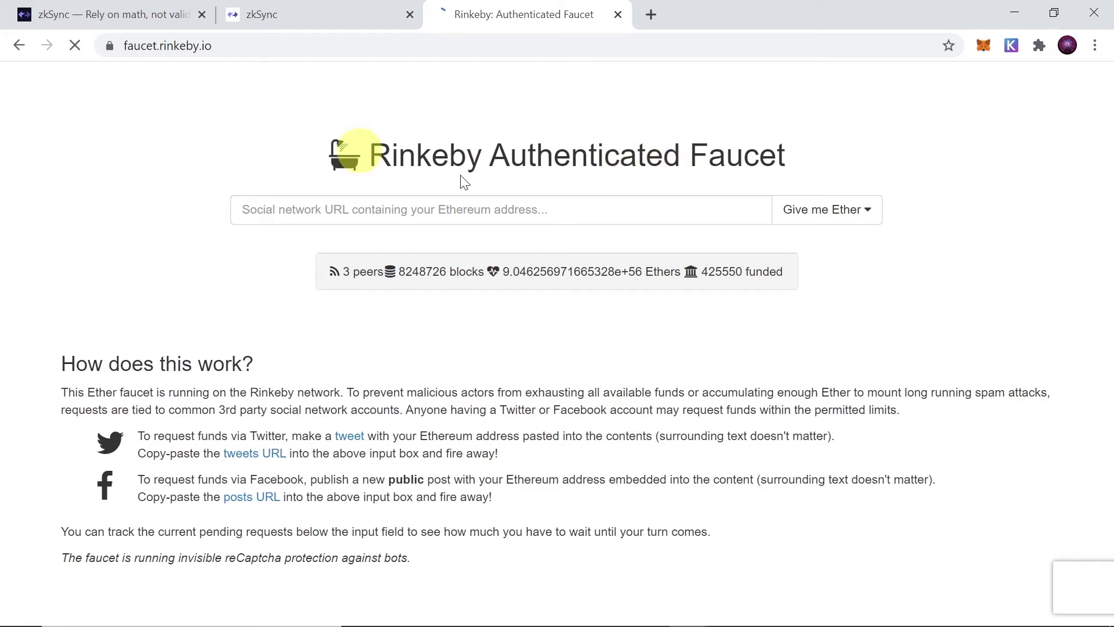
{"action": "left_click", "coordinate": [238, 204]}
{"action": "key", "text": "ctrl+v"}
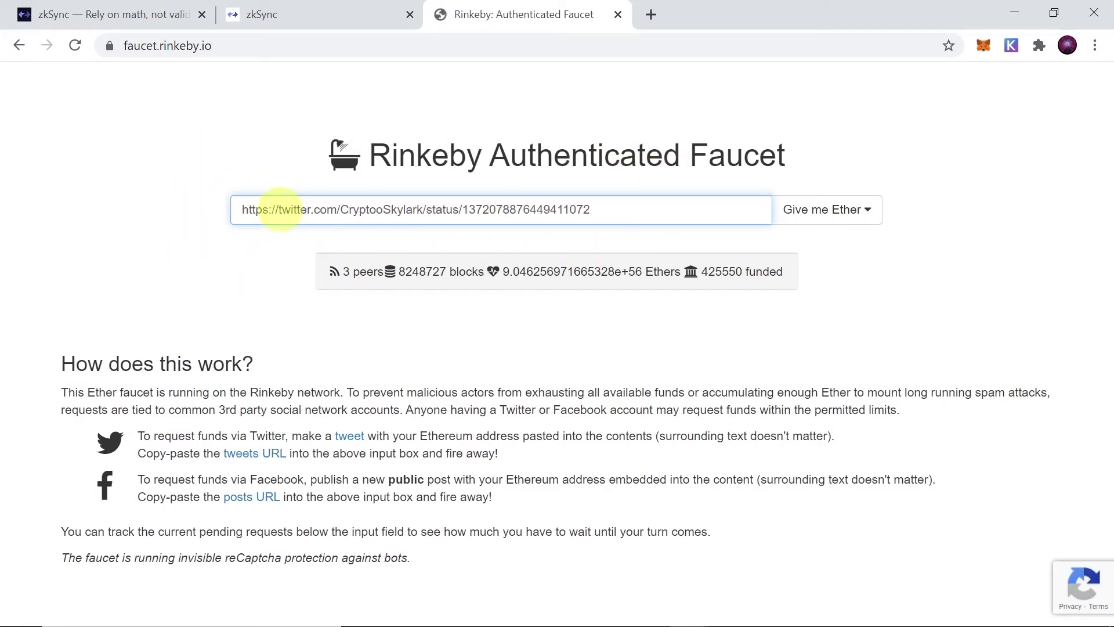
Request 18.75 Ethers / 3 days from the faucet and close its tab.
{"action": "left_click", "coordinate": [839, 210]}
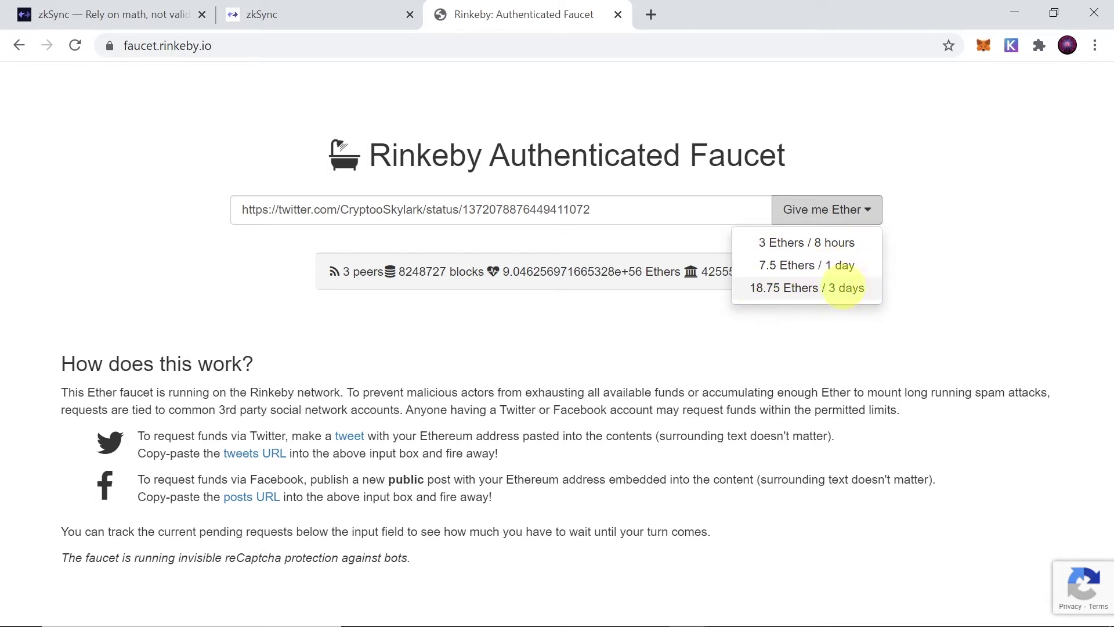
{"action": "left_click", "coordinate": [849, 289]}
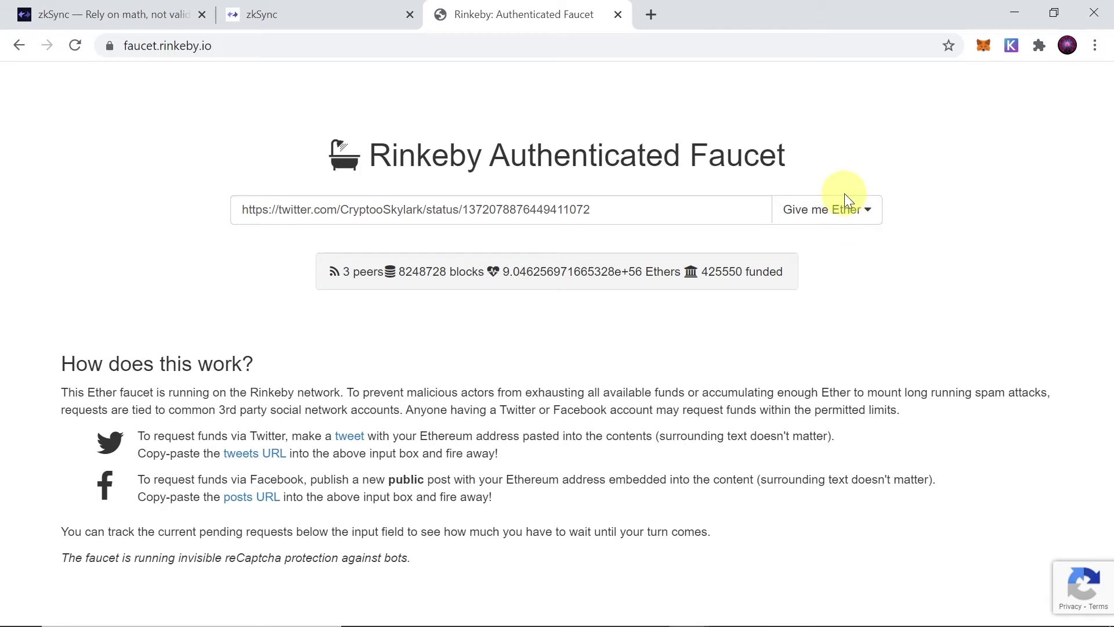
{"action": "left_click", "coordinate": [619, 15]}
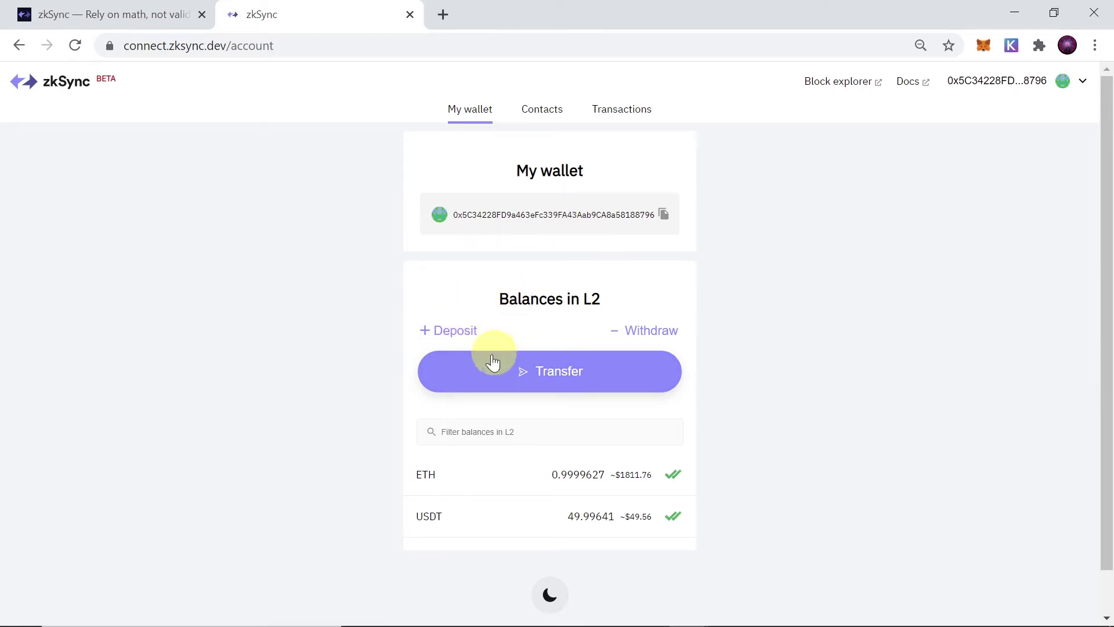
Mint USDT test tokens from the deposit token list and confirm in MetaMask.
{"action": "left_click", "coordinate": [447, 336]}
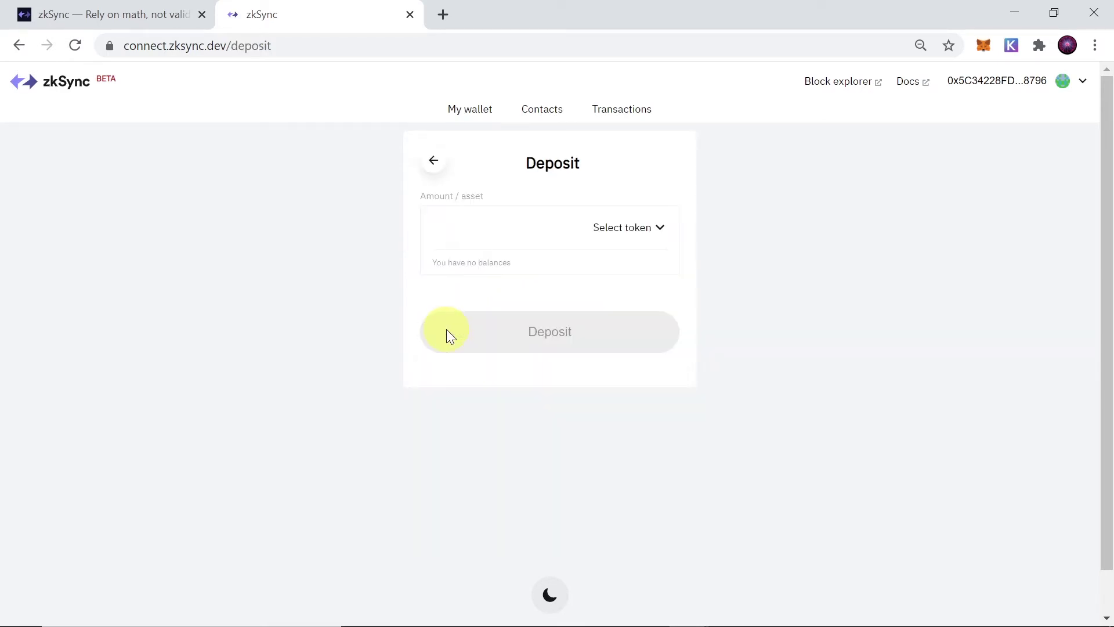
{"action": "left_click", "coordinate": [654, 232]}
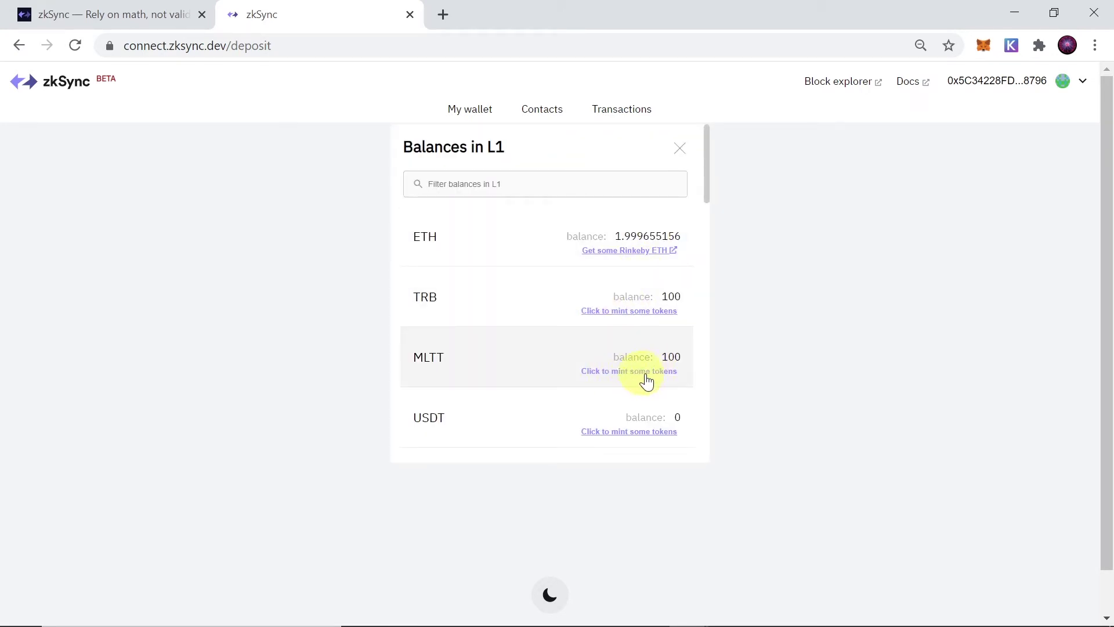
{"action": "scroll", "coordinate": [632, 307], "scroll_direction": "down", "scroll_amount": 3}
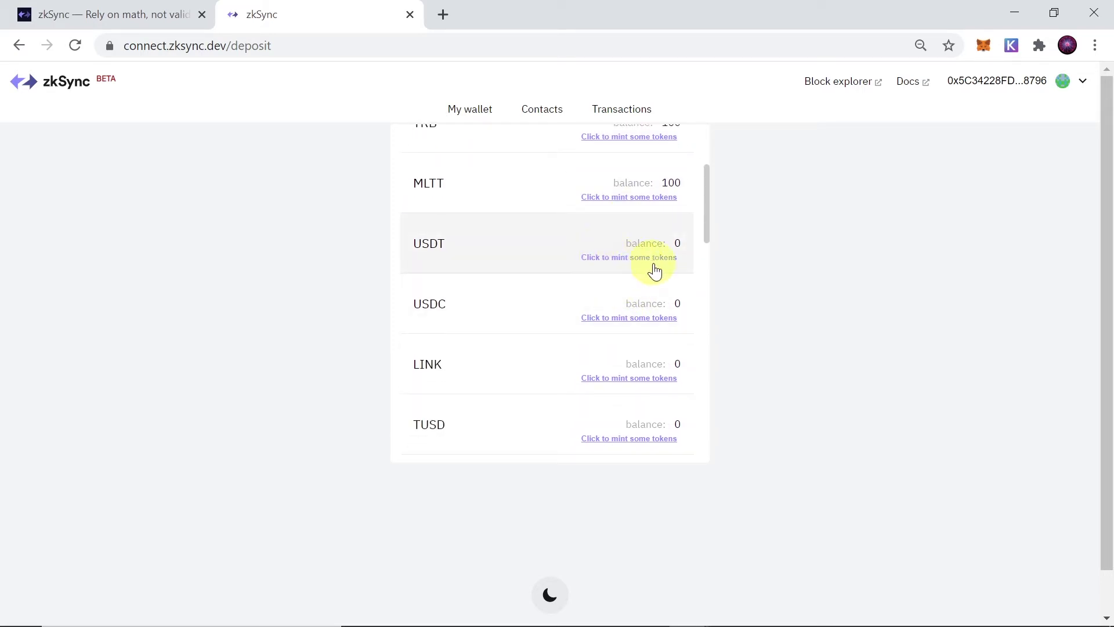
{"action": "left_click", "coordinate": [648, 259]}
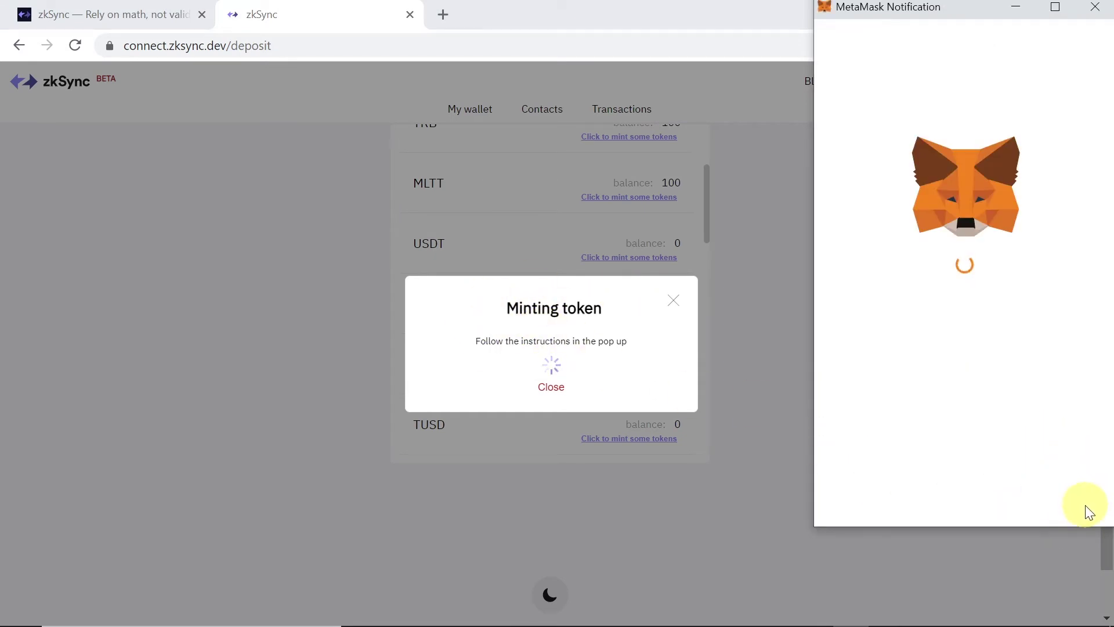
{"action": "left_click", "coordinate": [1065, 509]}
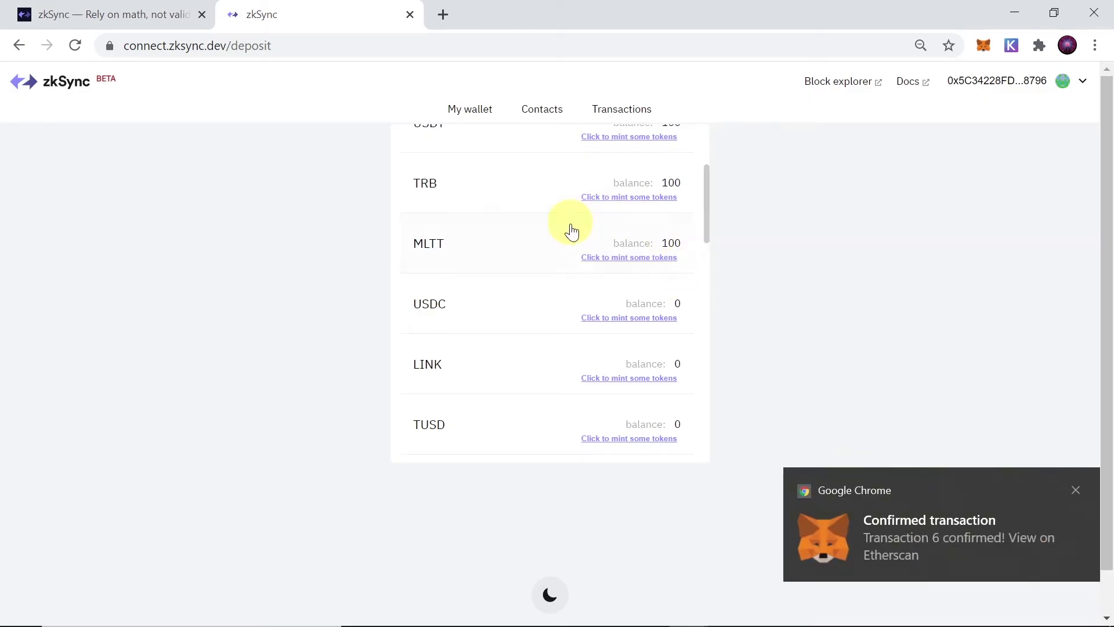
Scroll the L1 balances list to check 100 USDT, TRB and MLTT.
{"action": "scroll", "coordinate": [615, 168], "scroll_direction": "up", "scroll_amount": 2}
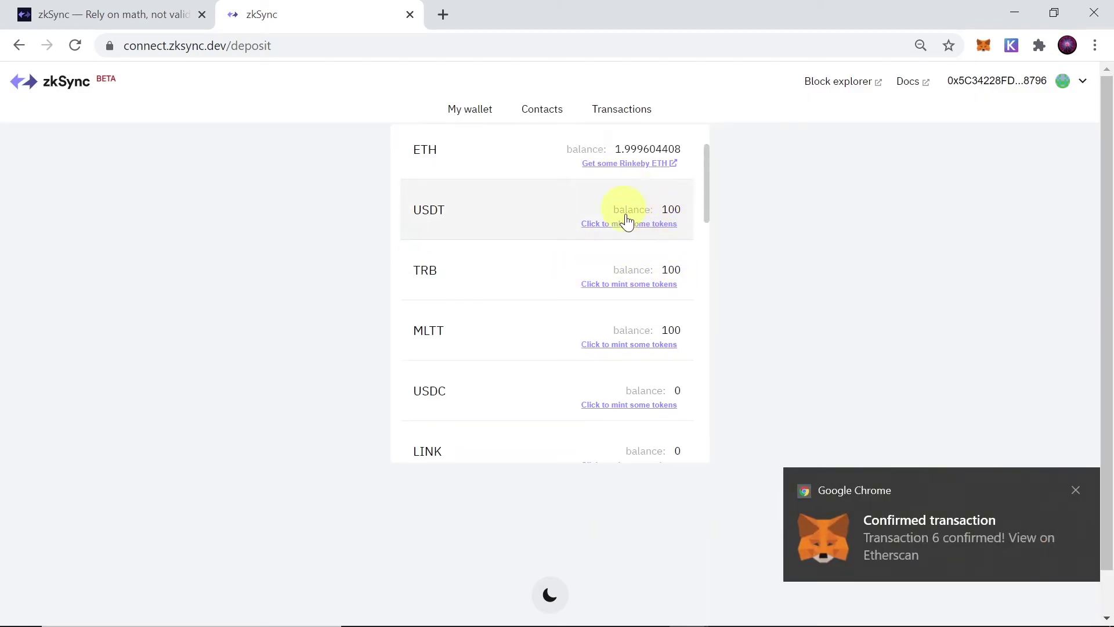
{"action": "scroll", "coordinate": [611, 200], "scroll_direction": "down", "scroll_amount": 5}
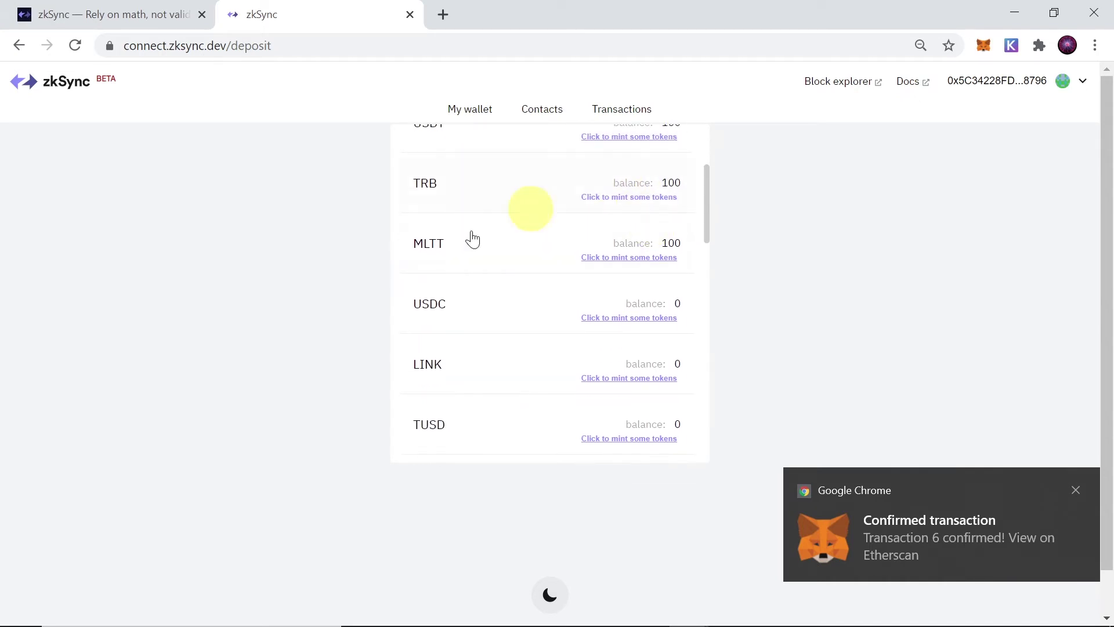
{"action": "scroll", "coordinate": [585, 273], "scroll_direction": "down", "scroll_amount": 10}
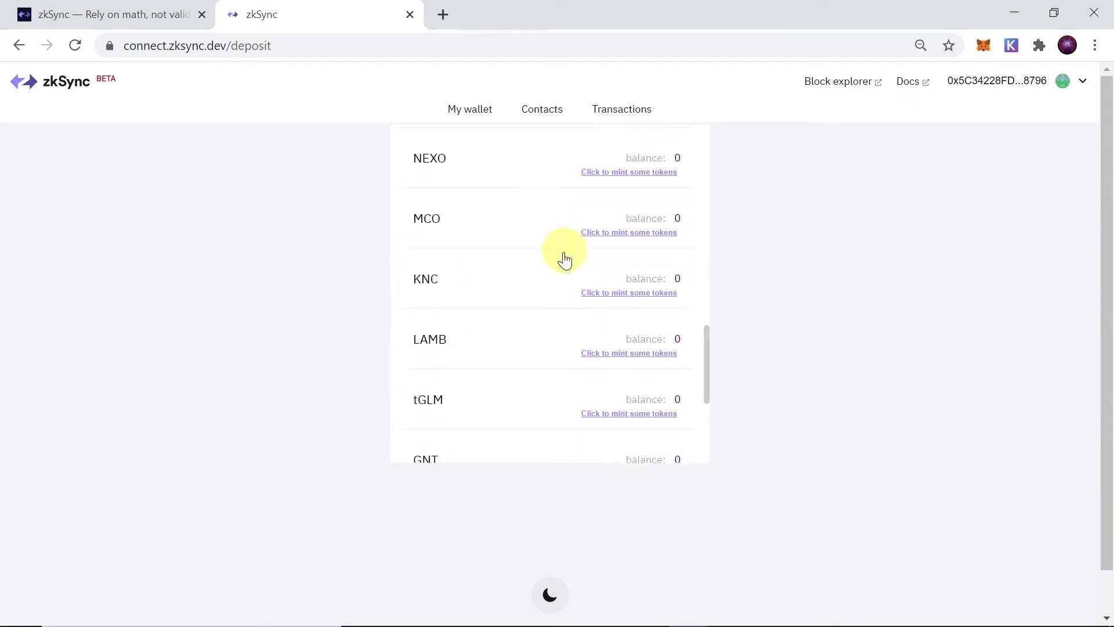
{"action": "scroll", "coordinate": [585, 314], "scroll_direction": "down", "scroll_amount": 2}
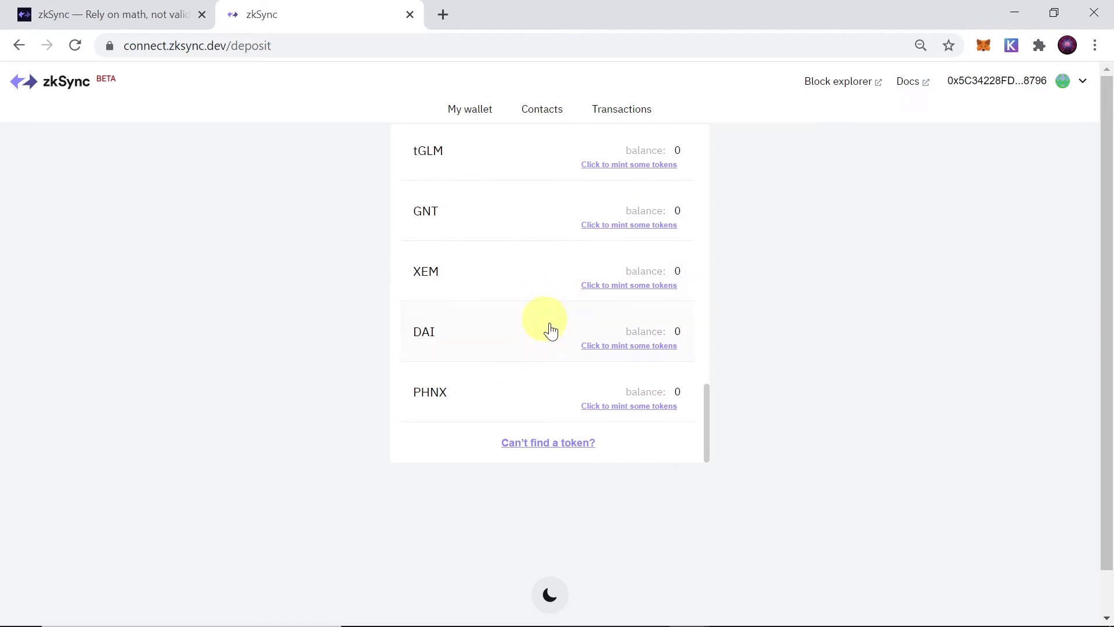
{"action": "scroll", "coordinate": [543, 326], "scroll_direction": "up", "scroll_amount": 3}
{"action": "scroll", "coordinate": [534, 347], "scroll_direction": "up", "scroll_amount": 3}
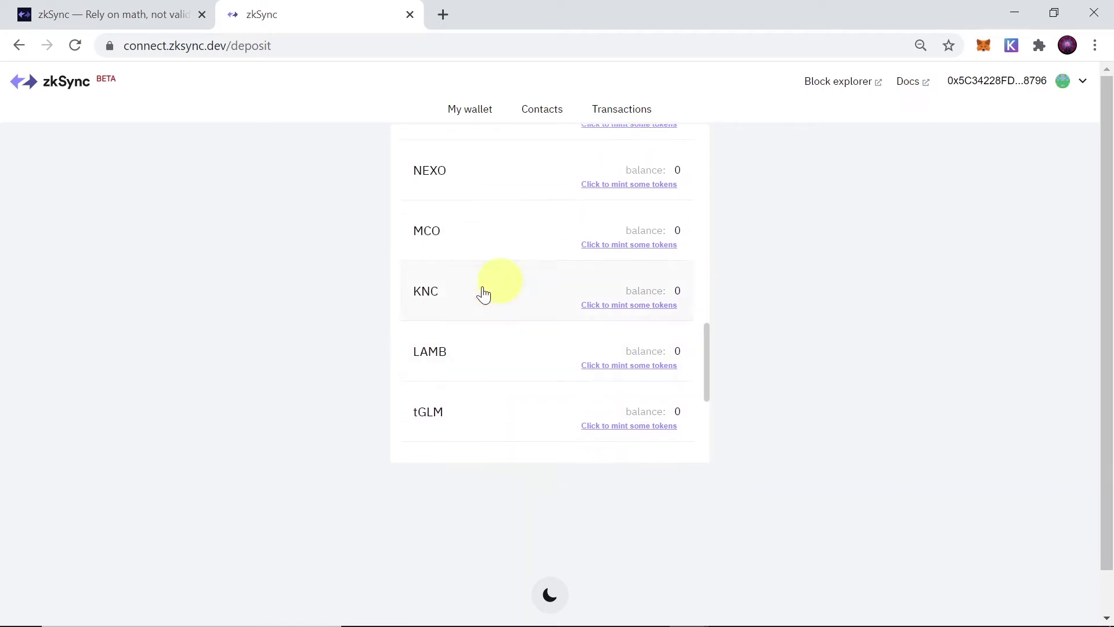
{"action": "scroll", "coordinate": [522, 302], "scroll_direction": "up", "scroll_amount": 2}
{"action": "scroll", "coordinate": [544, 307], "scroll_direction": "up", "scroll_amount": 3}
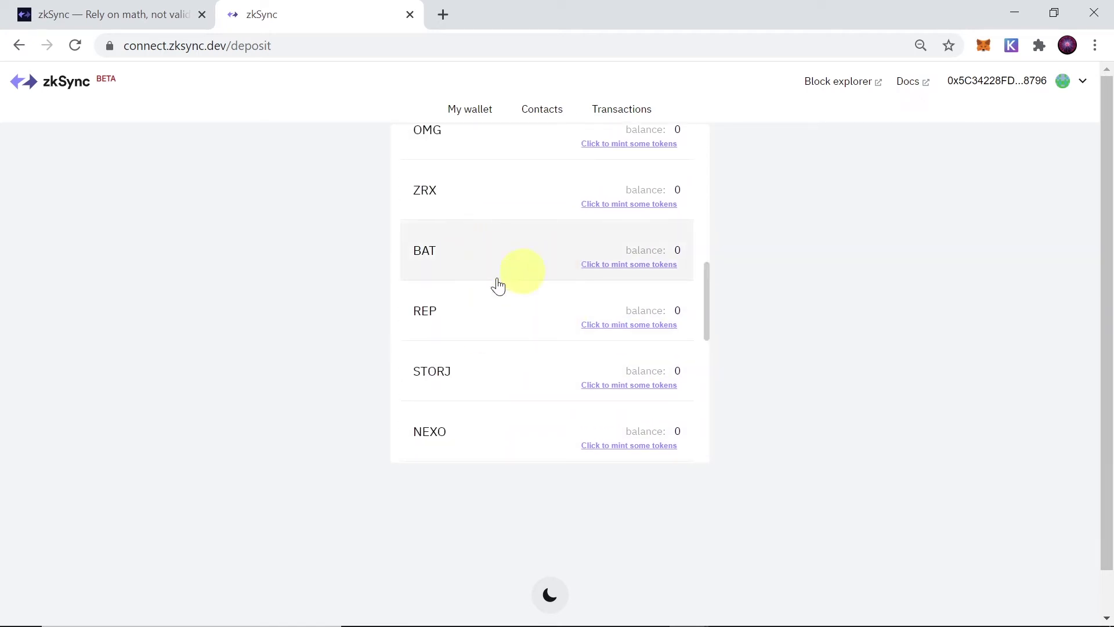
{"action": "scroll", "coordinate": [545, 273], "scroll_direction": "up", "scroll_amount": 2}
{"action": "scroll", "coordinate": [596, 311], "scroll_direction": "up", "scroll_amount": 3}
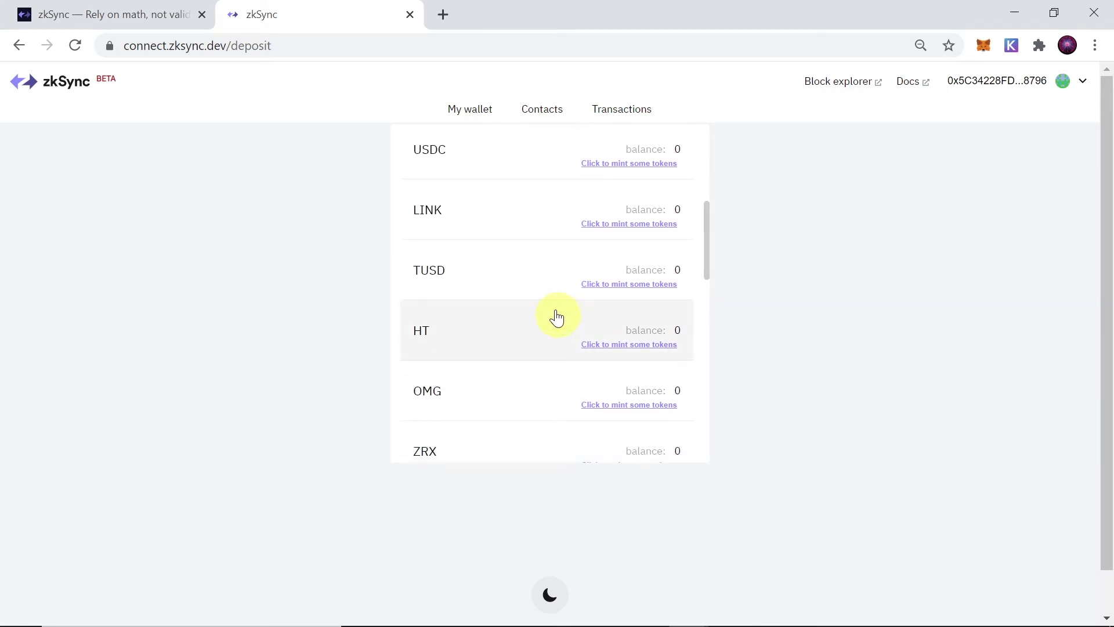
{"action": "scroll", "coordinate": [566, 325], "scroll_direction": "up", "scroll_amount": 2}
Mint LINK test tokens and confirm in MetaMask, giving 100 LINK.
{"action": "left_click", "coordinate": [619, 314]}
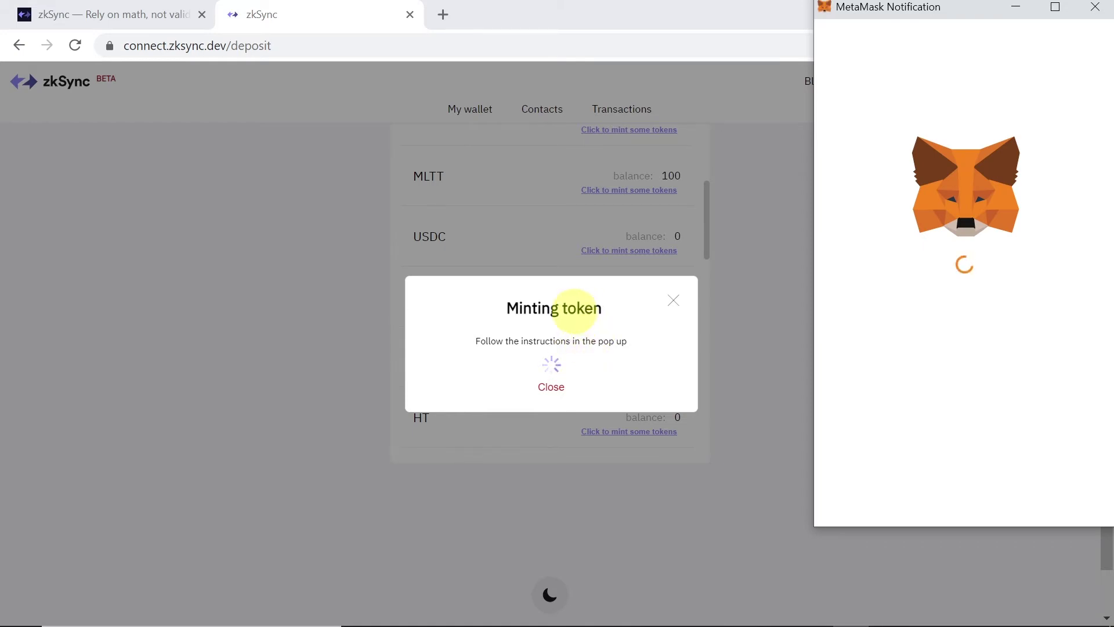
{"action": "left_click", "coordinate": [1033, 500]}
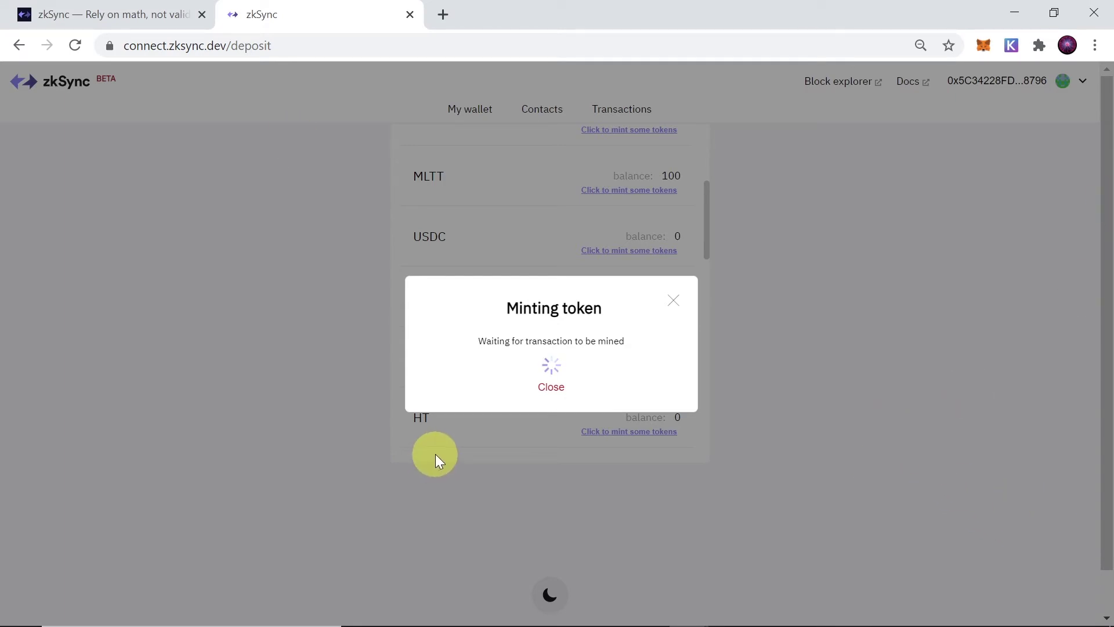
{"action": "scroll", "coordinate": [575, 406], "scroll_direction": "up", "scroll_amount": 3}
{"action": "scroll", "coordinate": [576, 401], "scroll_direction": "up", "scroll_amount": 3}
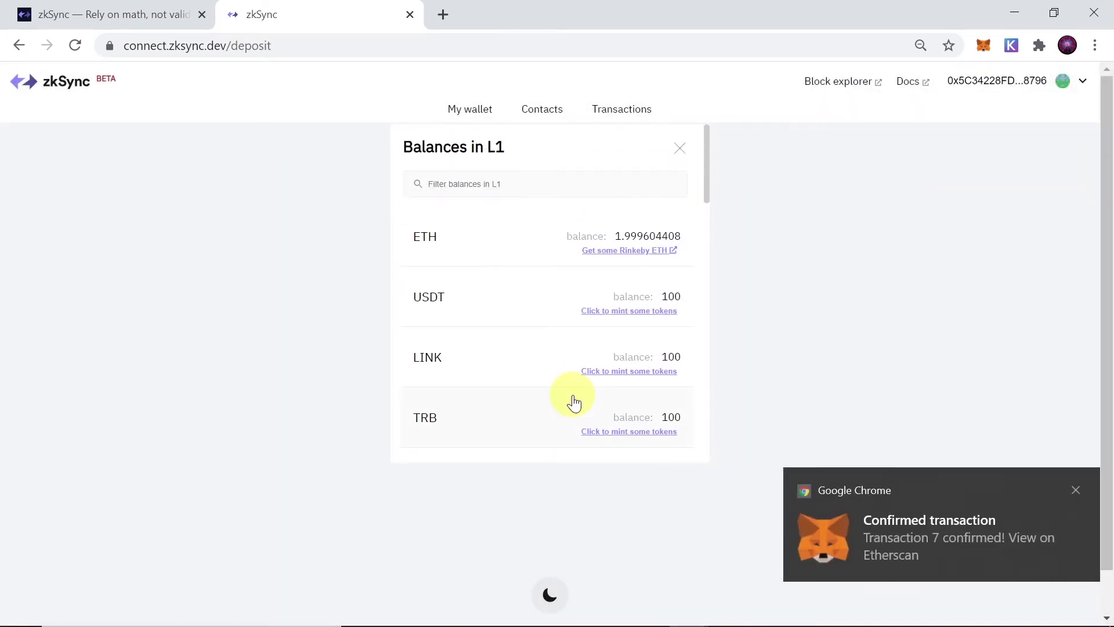
{"action": "scroll", "coordinate": [575, 402], "scroll_direction": "down", "scroll_amount": 1}
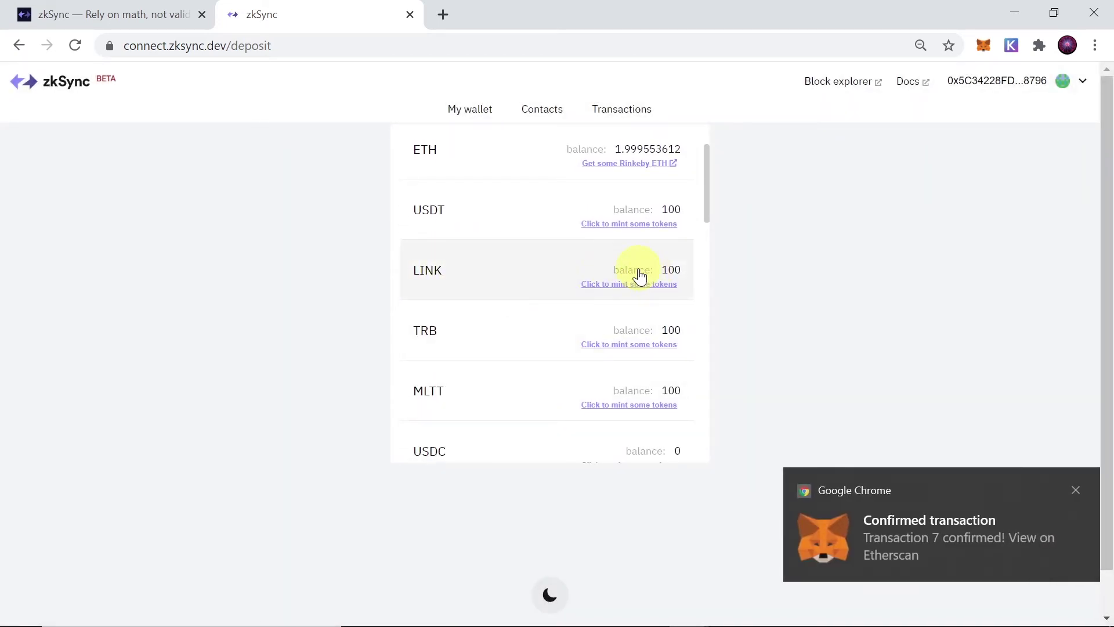
{"action": "scroll", "coordinate": [592, 323], "scroll_direction": "up", "scroll_amount": 2}
Start a new deposit with LINK as the token (max 100) and focus the amount field.
{"action": "left_click", "coordinate": [677, 151]}
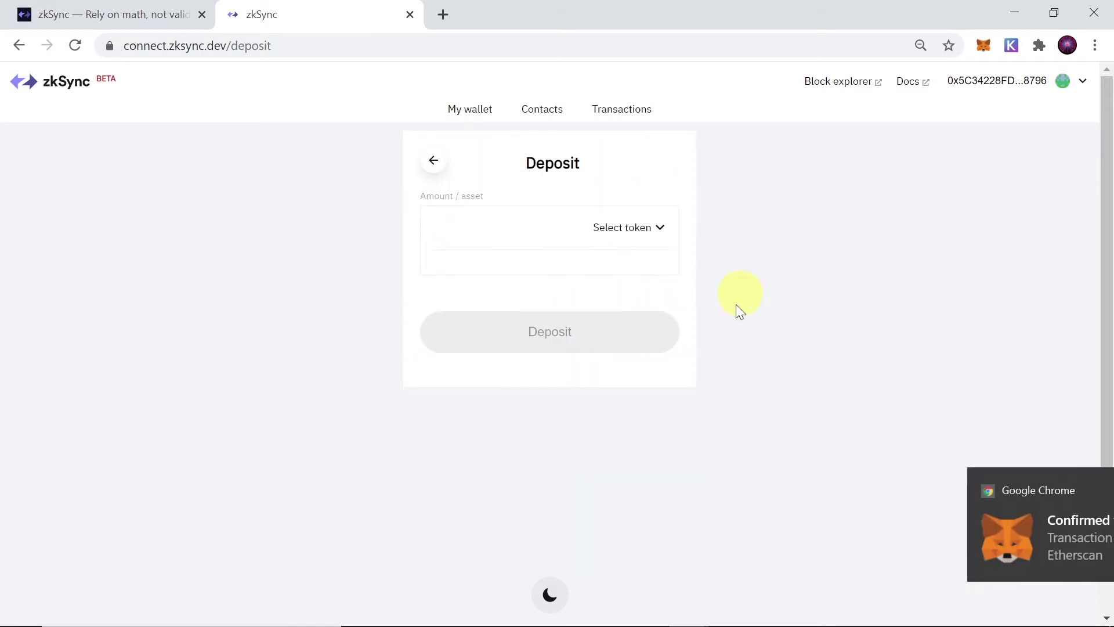
{"action": "left_click", "coordinate": [437, 164]}
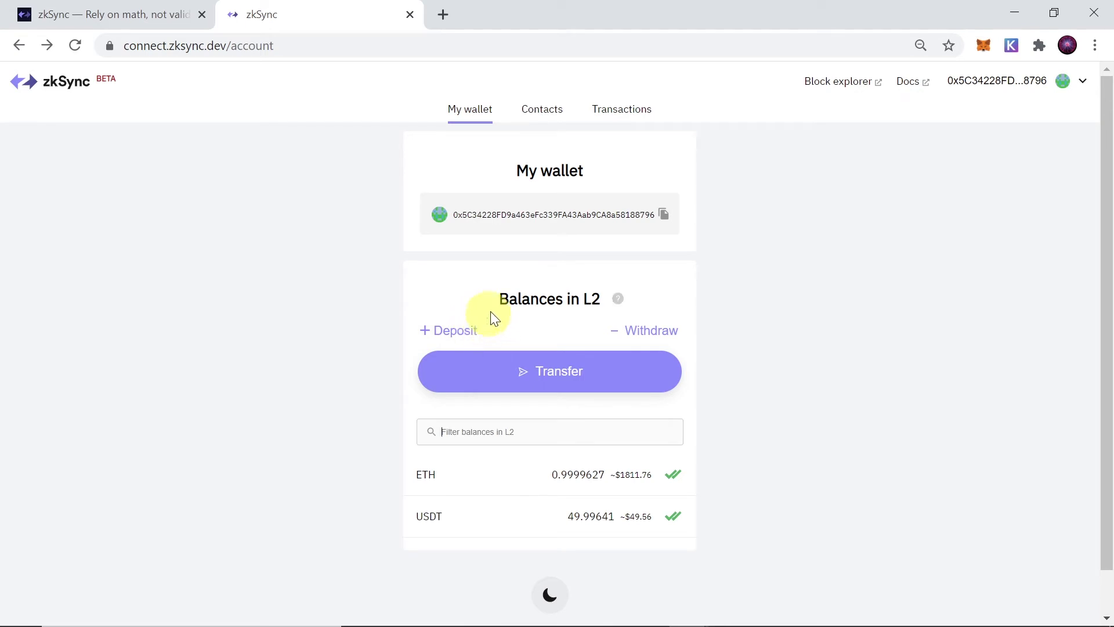
{"action": "left_click", "coordinate": [448, 332]}
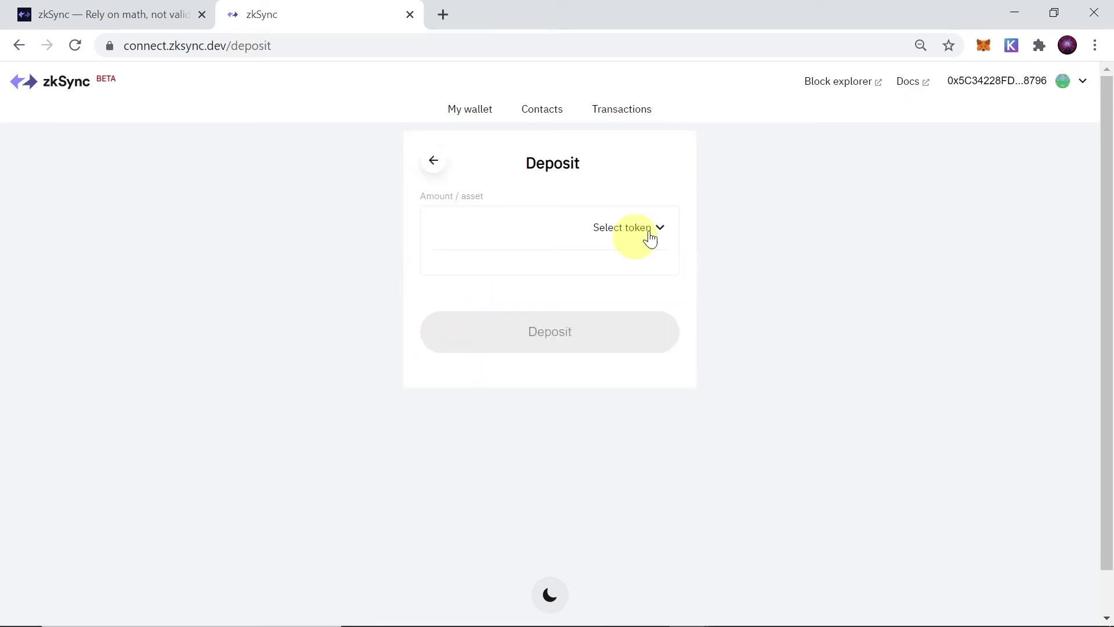
{"action": "left_click", "coordinate": [640, 232]}
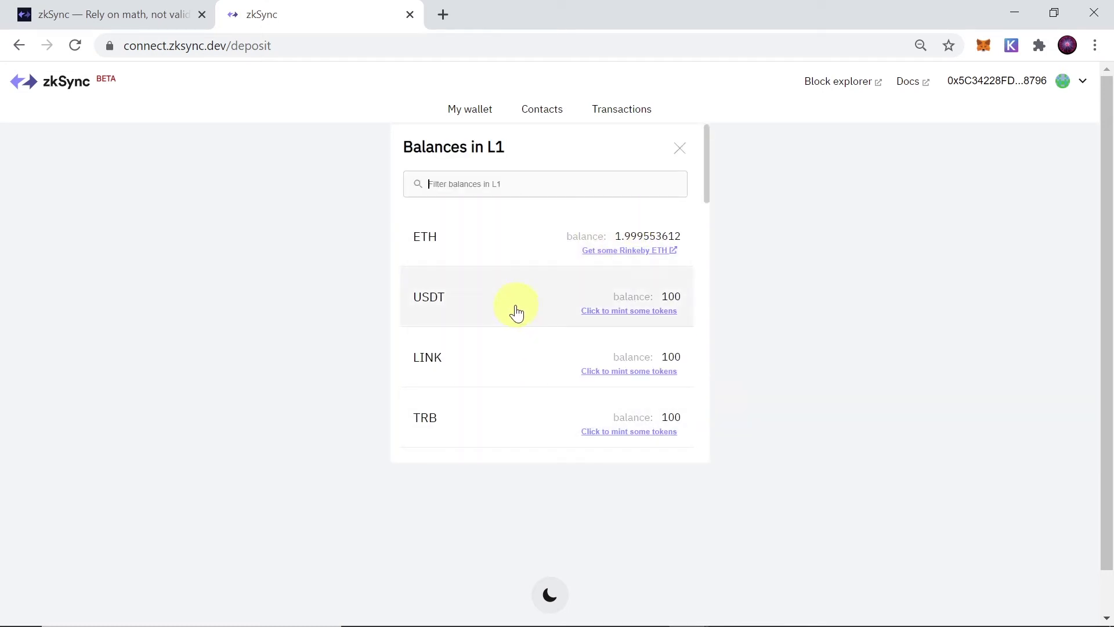
{"action": "left_click", "coordinate": [498, 352]}
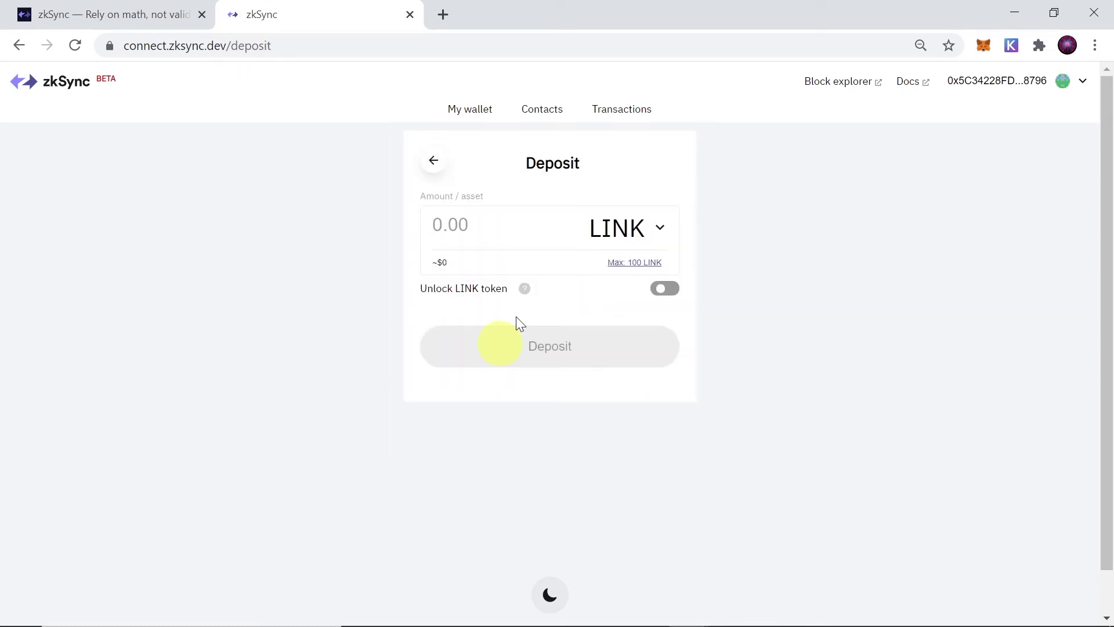
{"action": "left_click", "coordinate": [487, 225]}
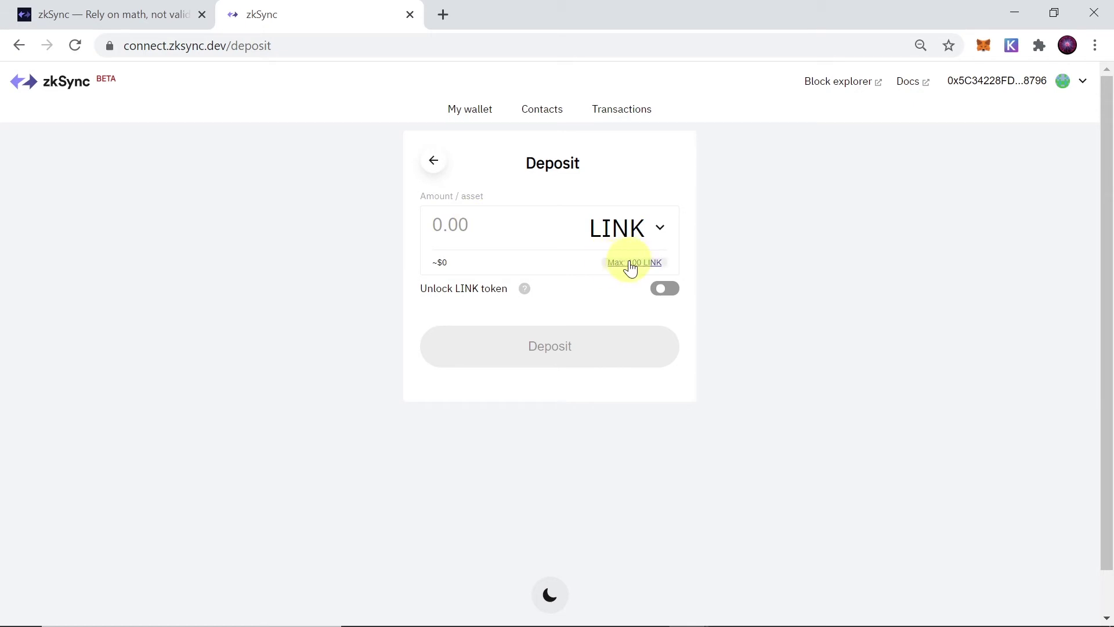
Enter 77 as the LINK deposit amount and approve unlocking the LINK token in MetaMask.
{"action": "left_click_drag", "start_coordinate": [510, 228], "coordinate": [337, 208]}
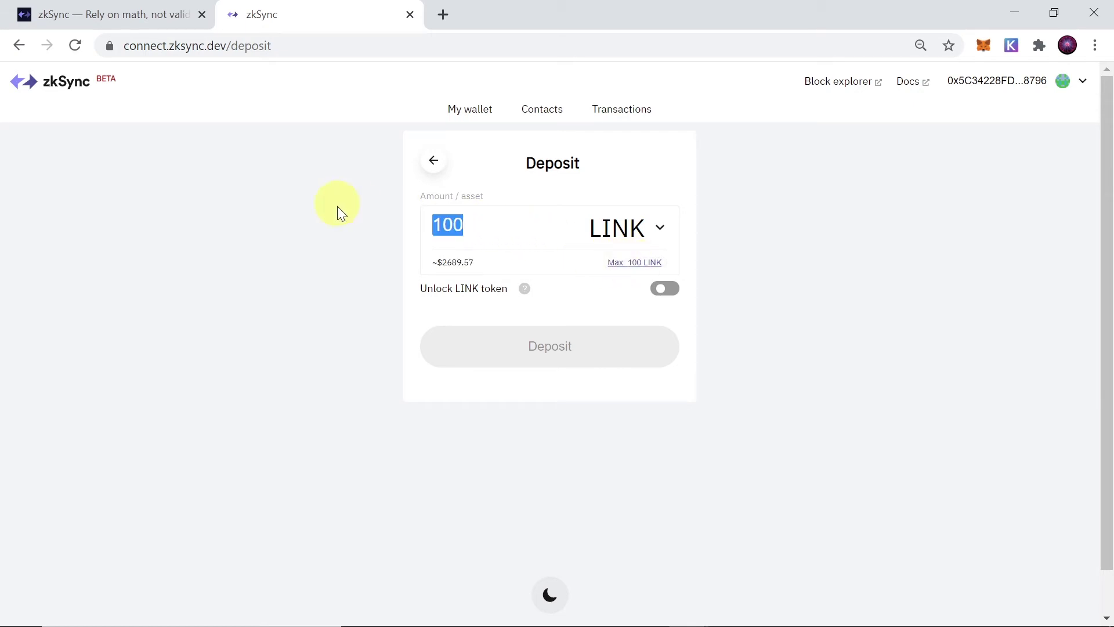
{"action": "type", "text": "77"}
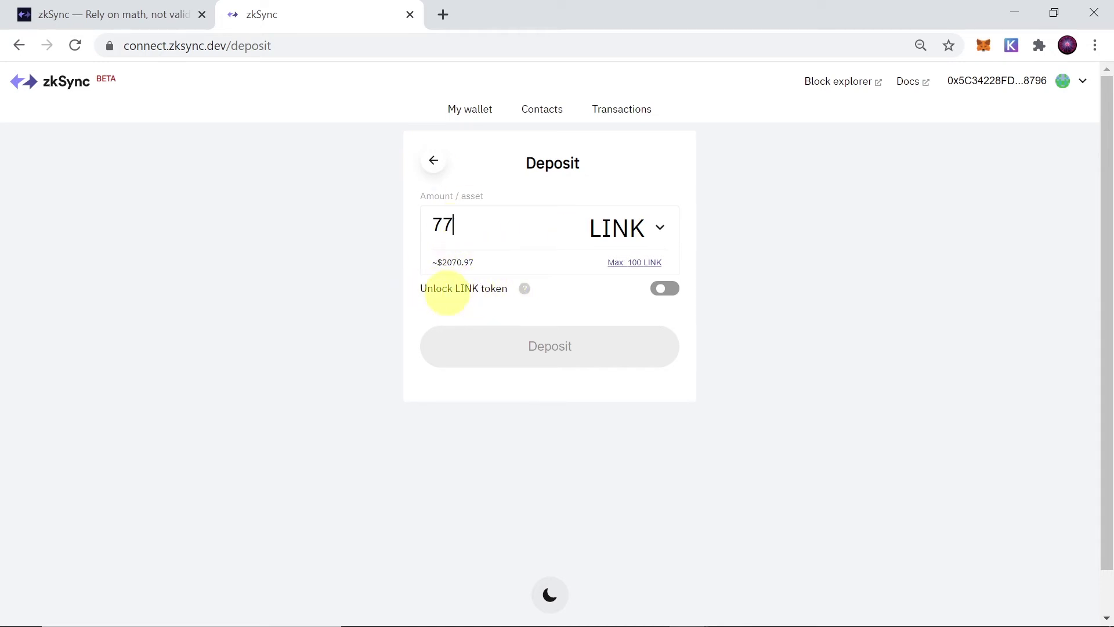
{"action": "left_click", "coordinate": [665, 289]}
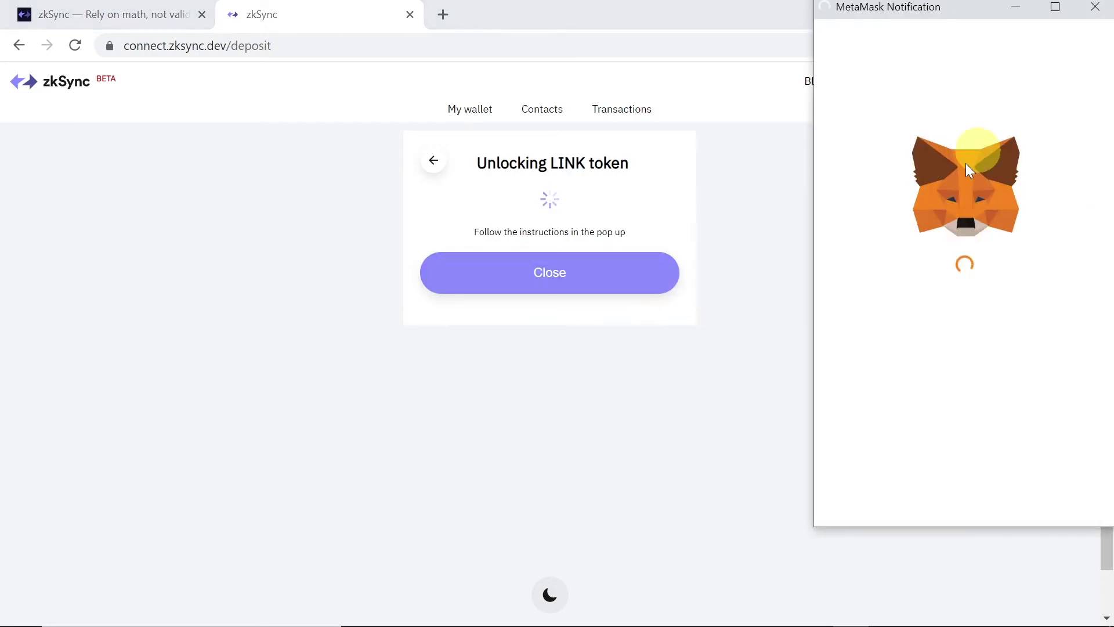
{"action": "left_click_drag", "start_coordinate": [981, 26], "coordinate": [958, 43]}
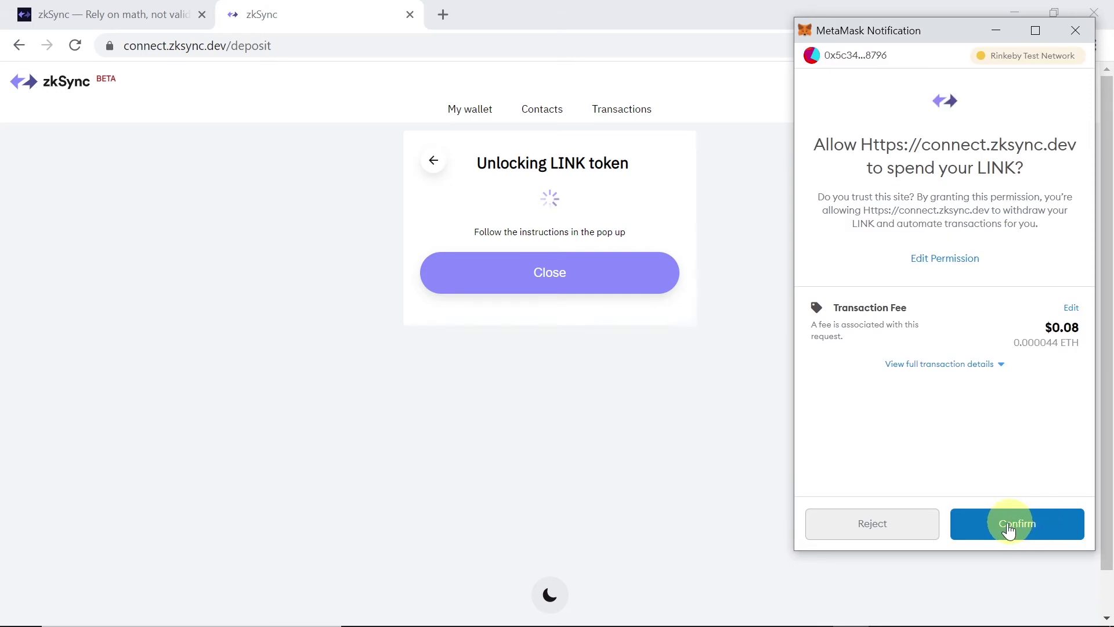
{"action": "left_click", "coordinate": [1023, 523]}
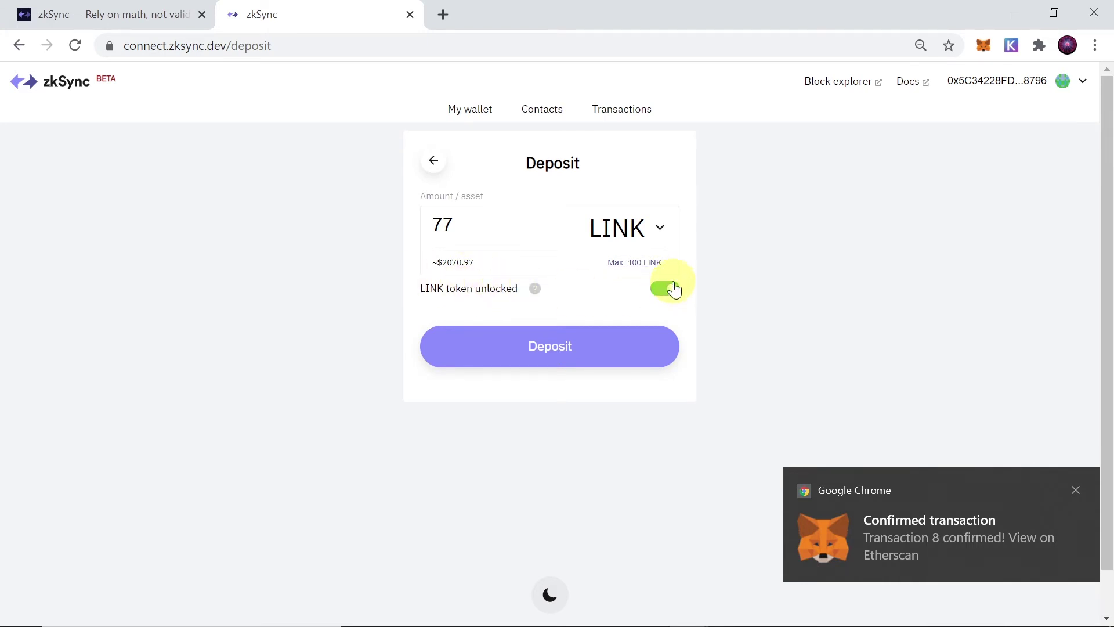
Deposit the 77 LINK, confirming the Deposit ERC20 transaction in MetaMask.
{"action": "left_click", "coordinate": [561, 349]}
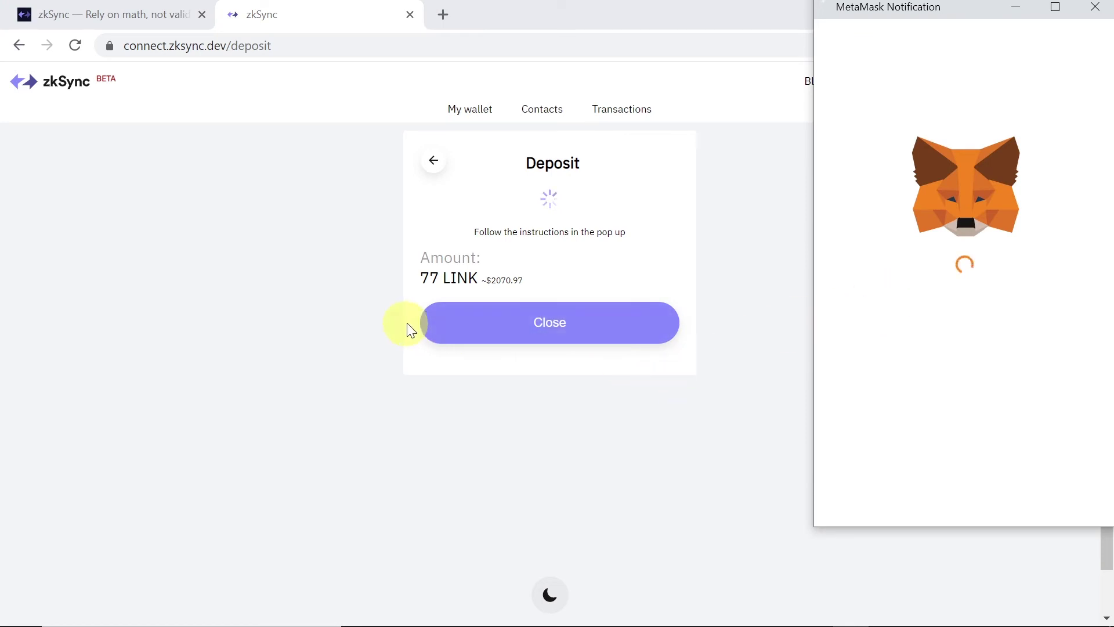
{"action": "left_click_drag", "start_coordinate": [949, 33], "coordinate": [940, 50]}
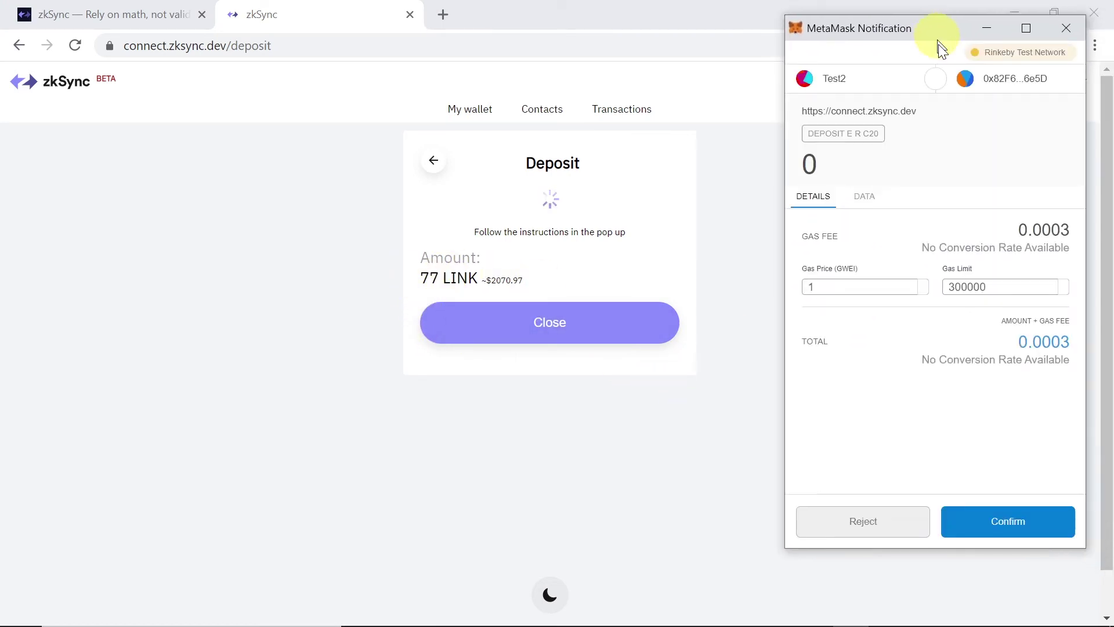
{"action": "left_click", "coordinate": [1008, 522]}
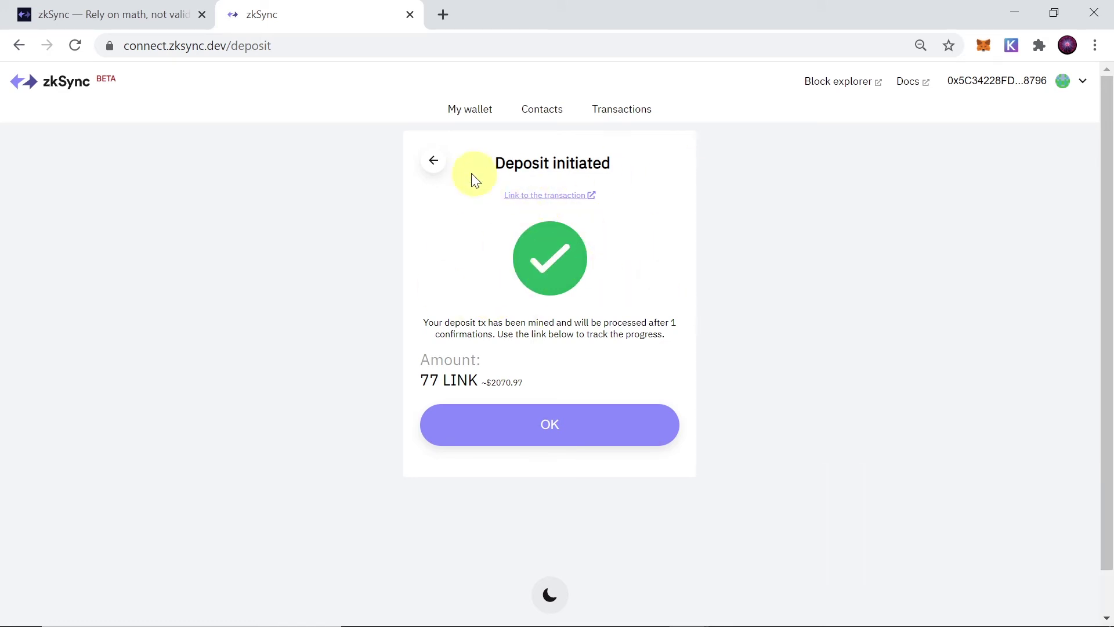
{"action": "left_click", "coordinate": [434, 163]}
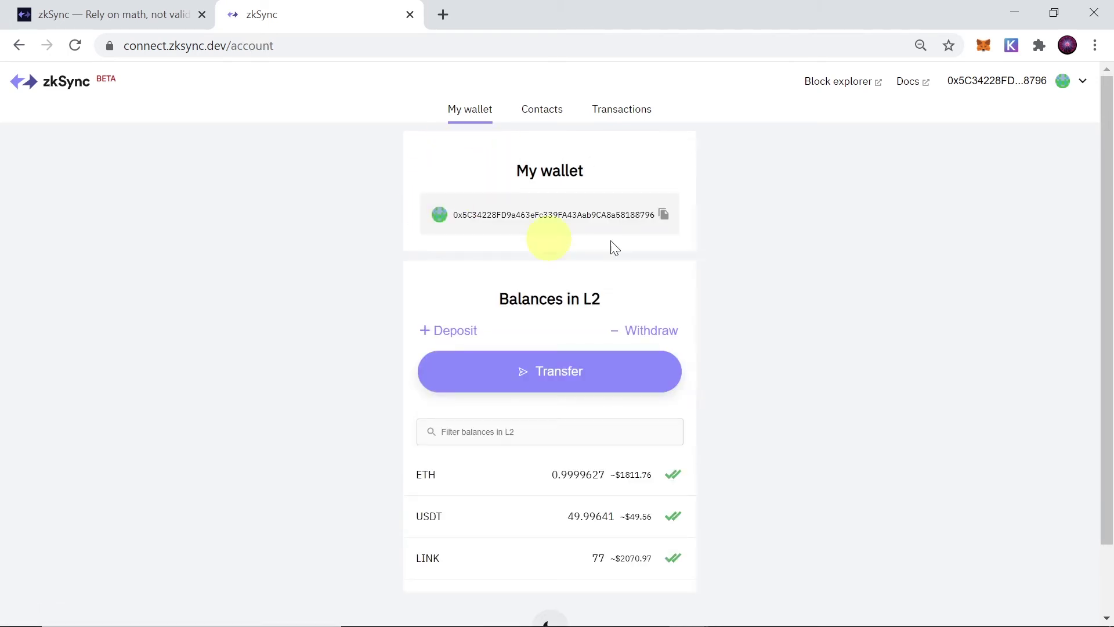
Check the L2 balances to confirm that LINK shows 77 with Pending status.
{"action": "scroll", "coordinate": [673, 261], "scroll_direction": "down", "scroll_amount": 1}
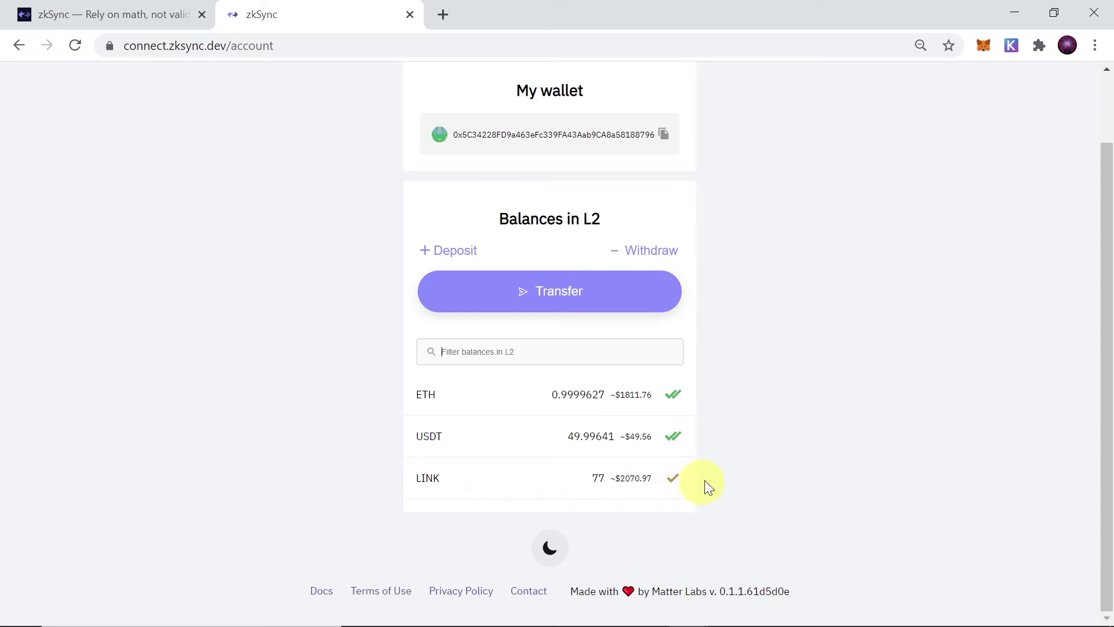
{"action": "mouse_move", "coordinate": [666, 490]}
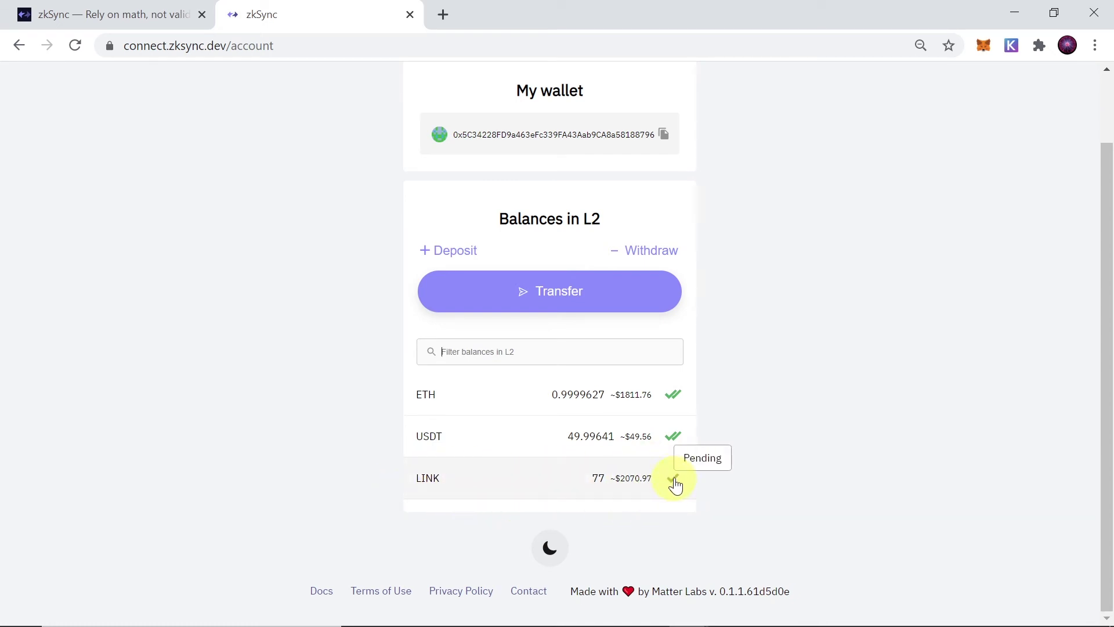
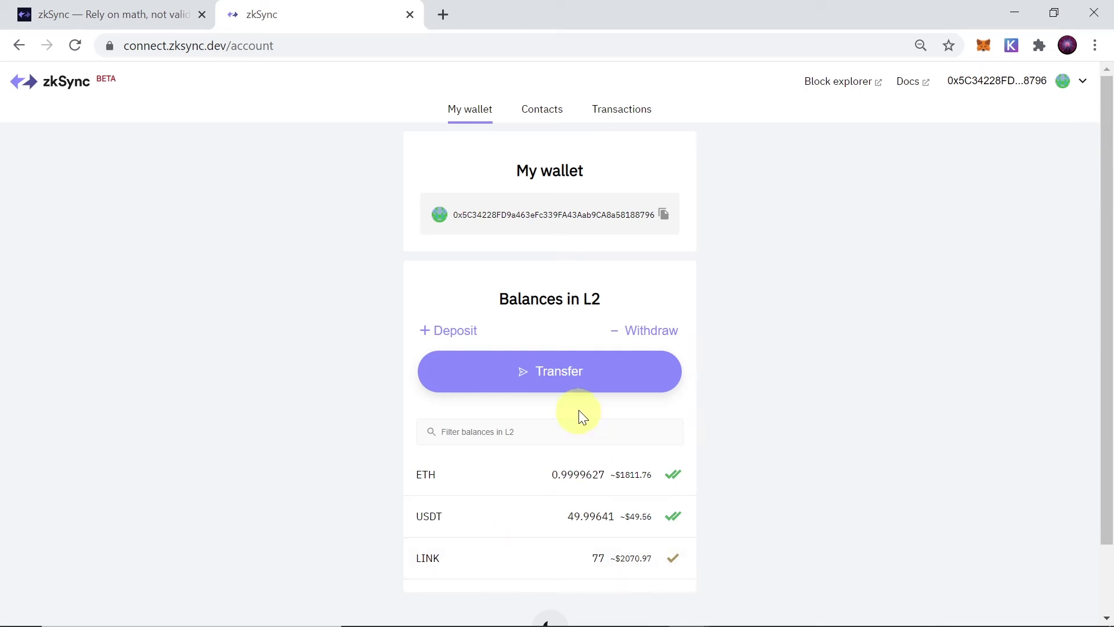
Start a new L2 transfer of 44 LINK and paste in the recipient address.
{"action": "left_click", "coordinate": [545, 371]}
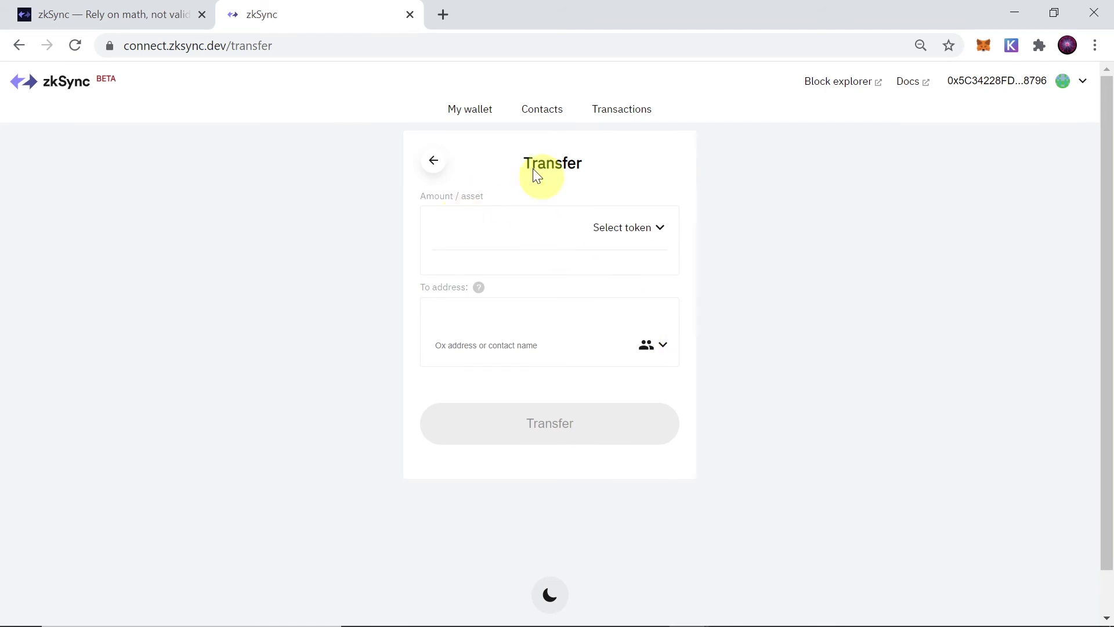
{"action": "left_click", "coordinate": [635, 230]}
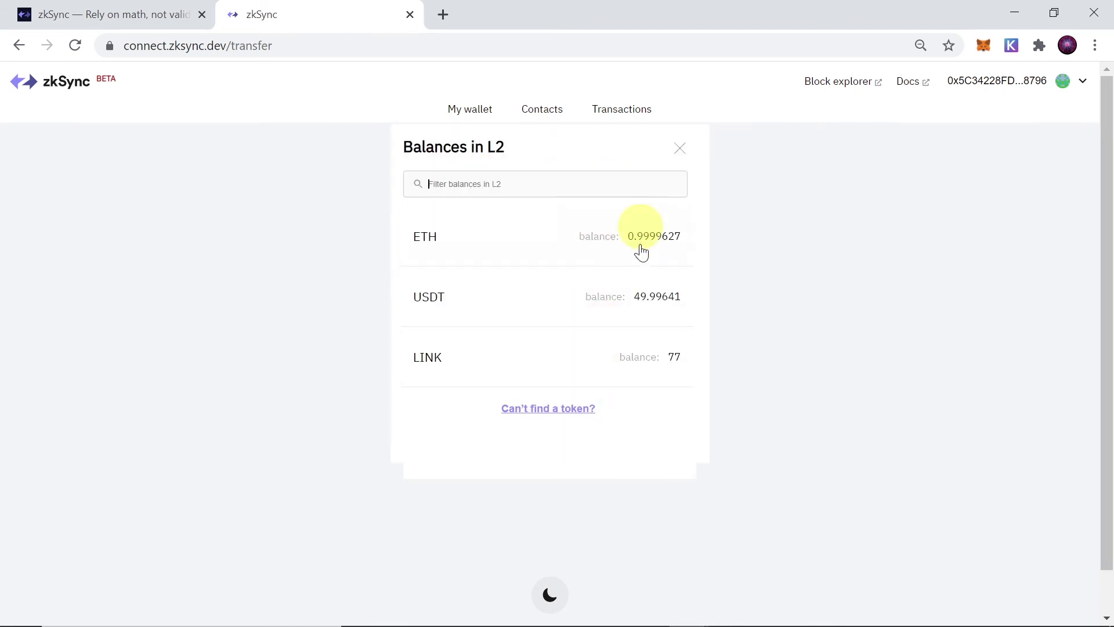
{"action": "left_click", "coordinate": [621, 371]}
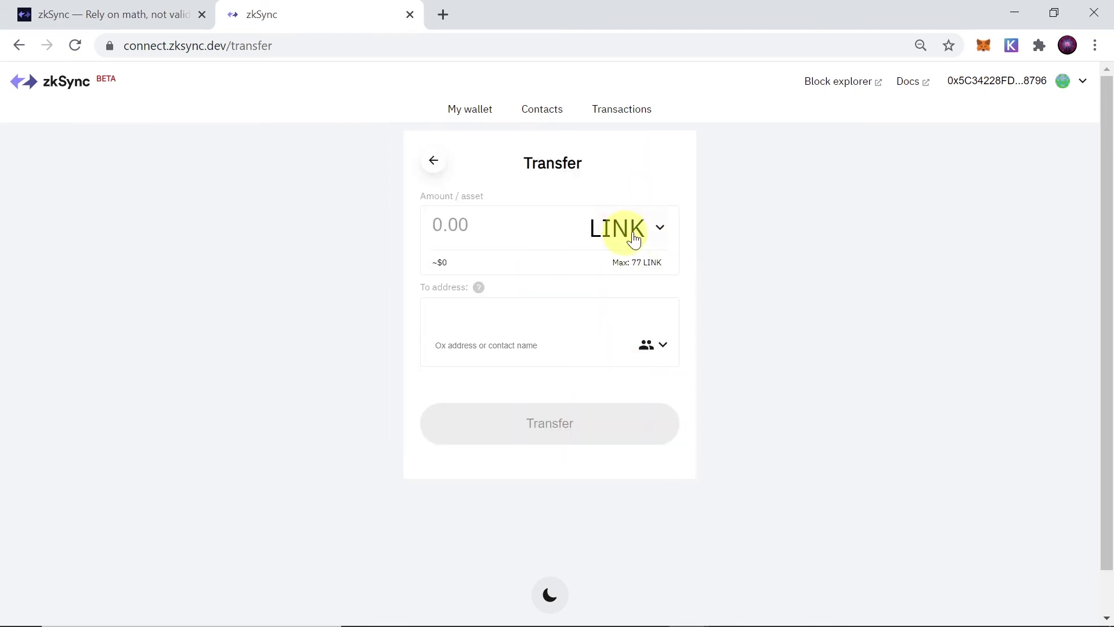
{"action": "left_click", "coordinate": [507, 221]}
{"action": "type", "text": "44"}
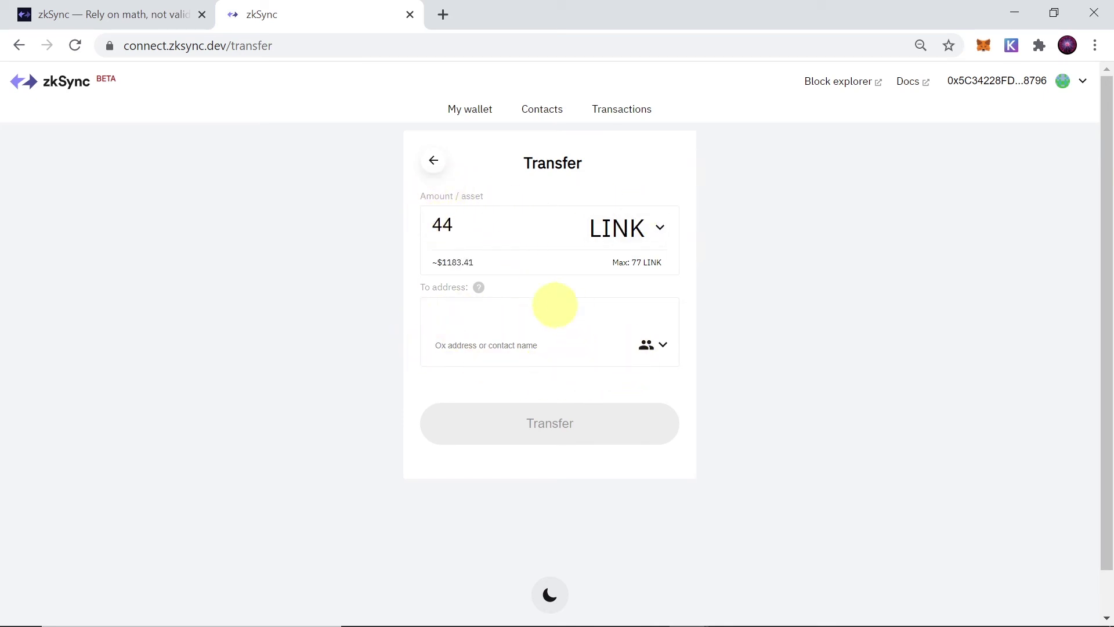
{"action": "left_click", "coordinate": [510, 337]}
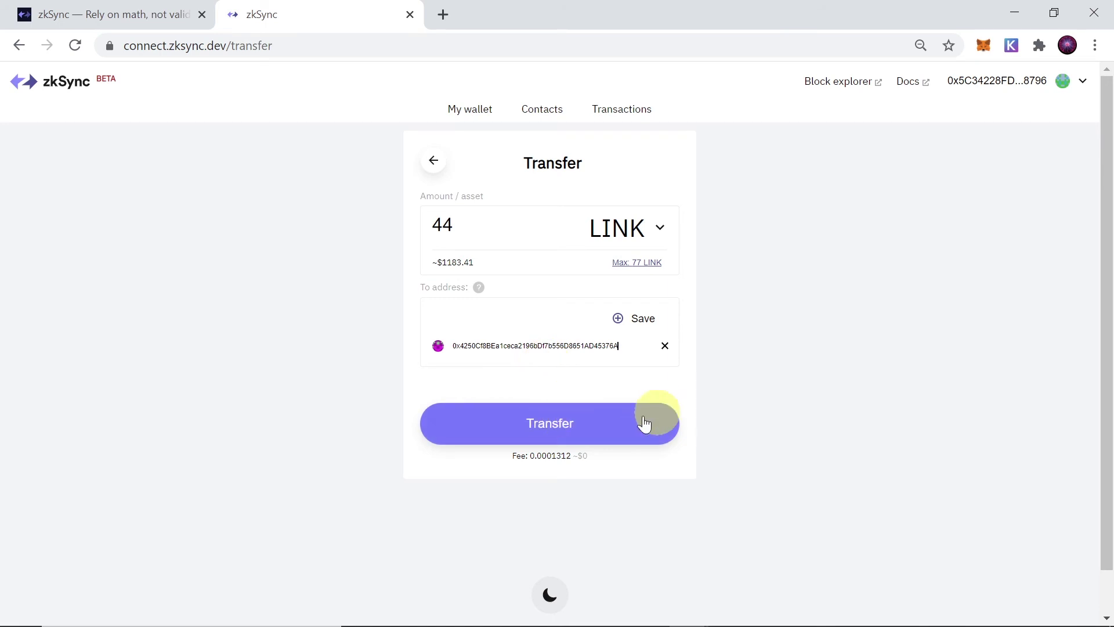
Submit the 44 LINK transfer and highlight the 0.0001312 LINK fee in the signature request.
{"action": "left_click", "coordinate": [590, 417]}
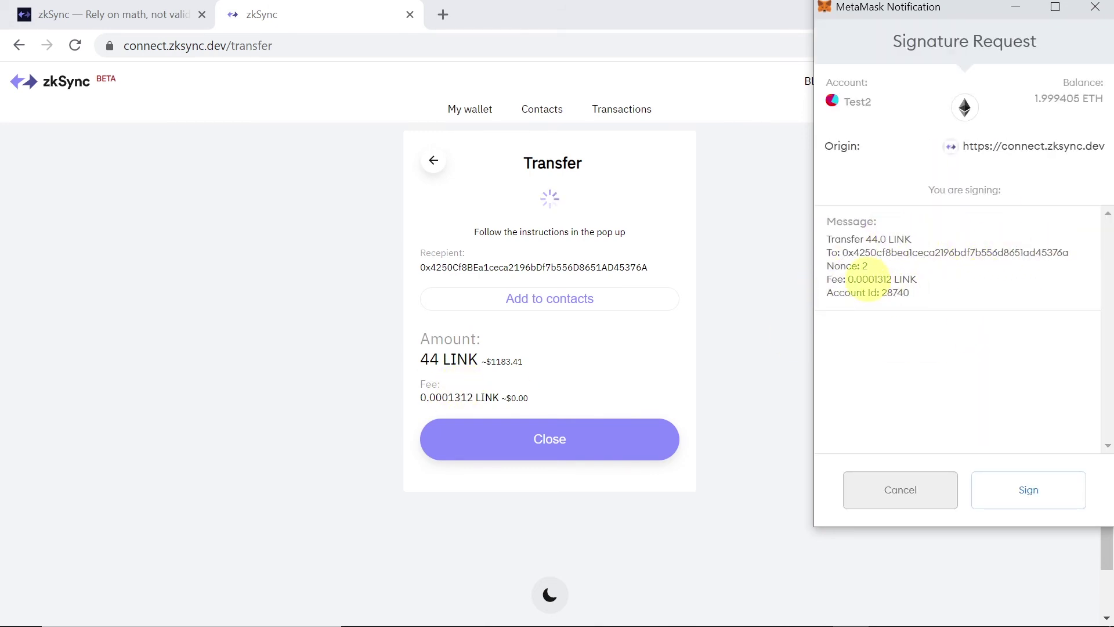
{"action": "left_click_drag", "start_coordinate": [846, 280], "coordinate": [917, 279]}
{"action": "left_click", "coordinate": [920, 279]}
{"action": "left_click_drag", "start_coordinate": [906, 279], "coordinate": [918, 278]}
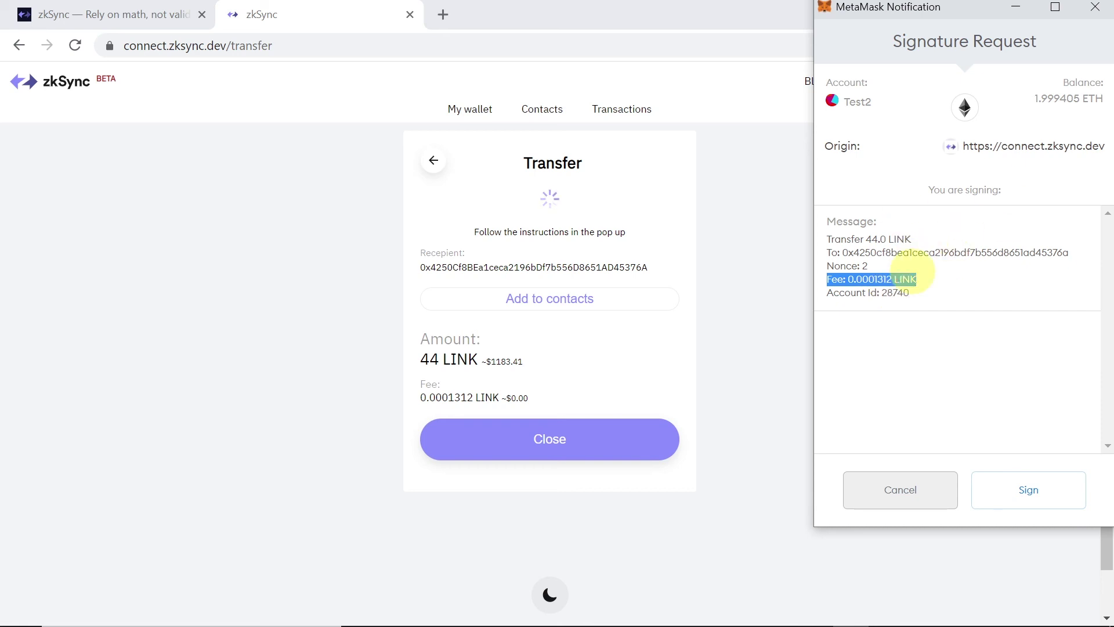
{"action": "left_click", "coordinate": [912, 271]}
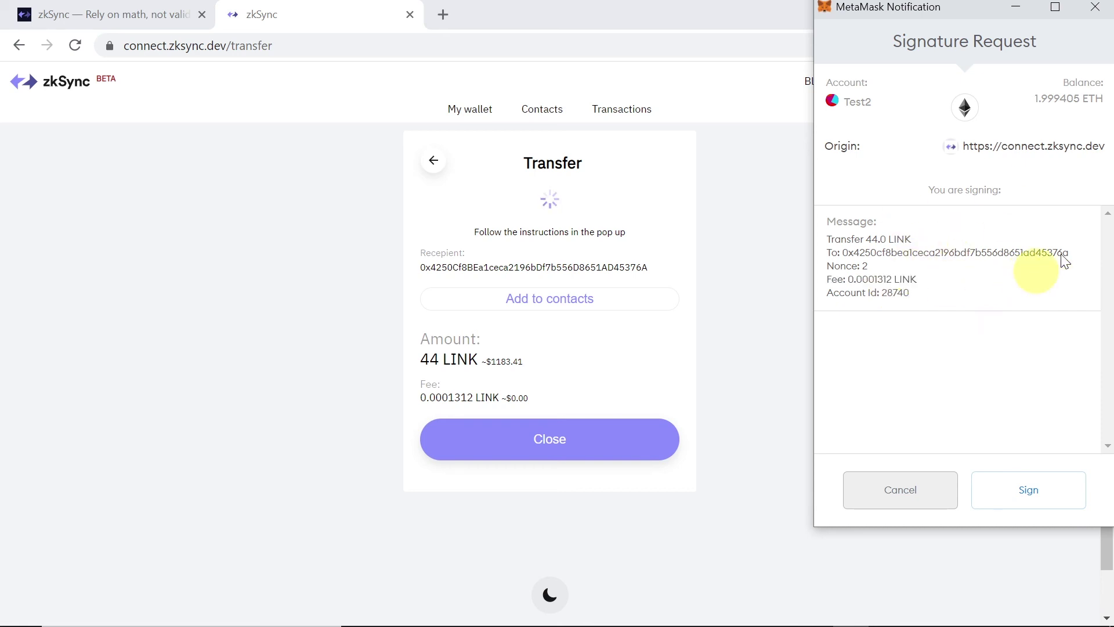
Sign the transfer in MetaMask and open its transaction page on rinkeby.zkscan.io.
{"action": "left_click", "coordinate": [1035, 495]}
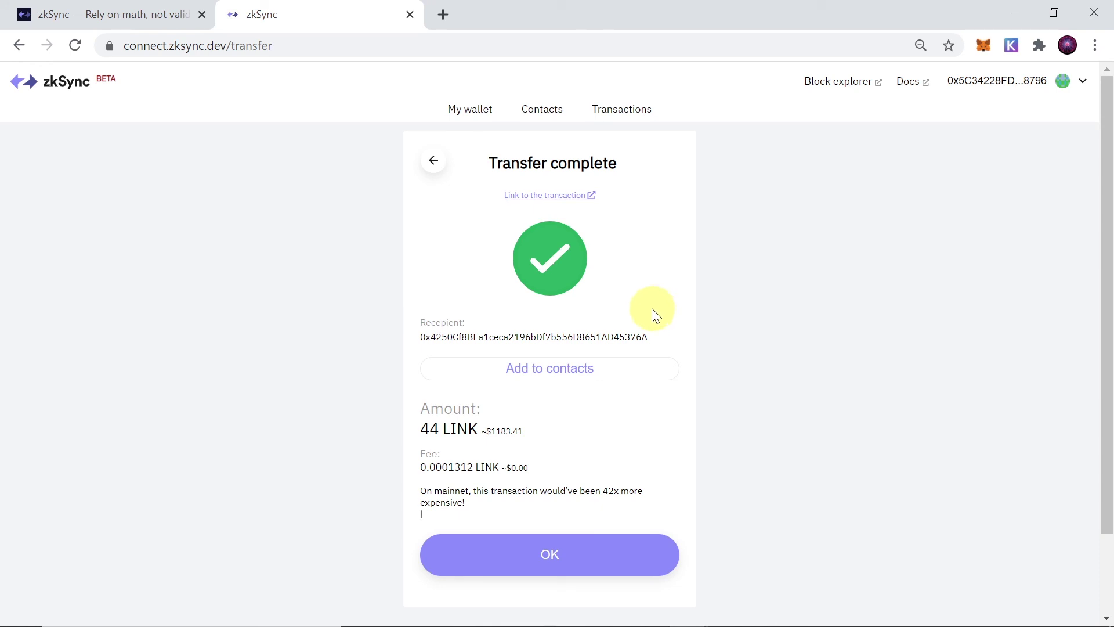
{"action": "left_click", "coordinate": [548, 197]}
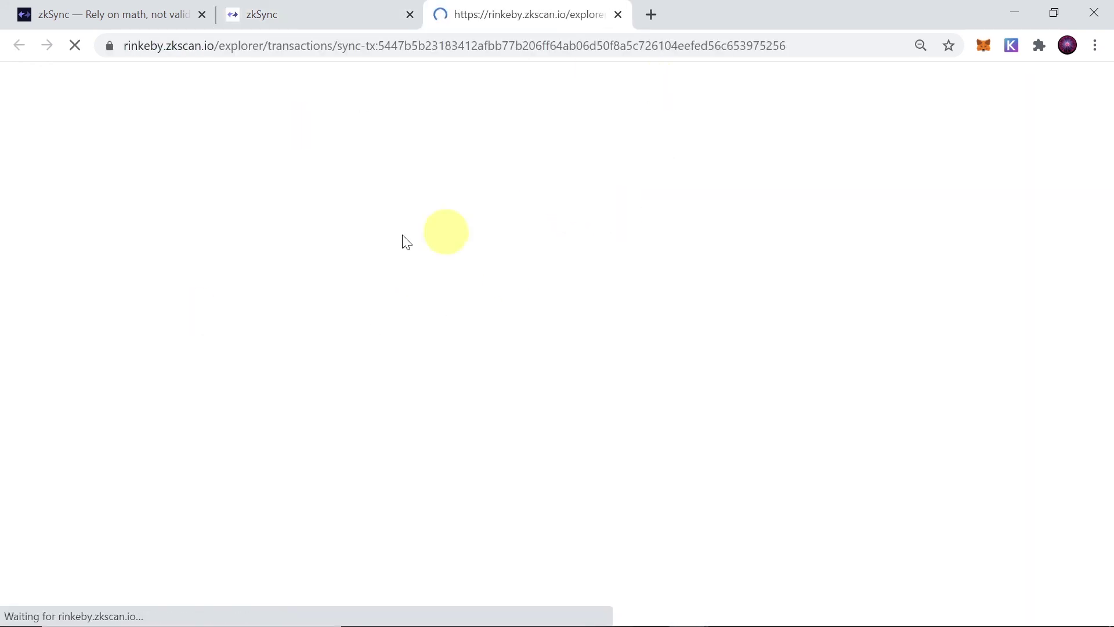